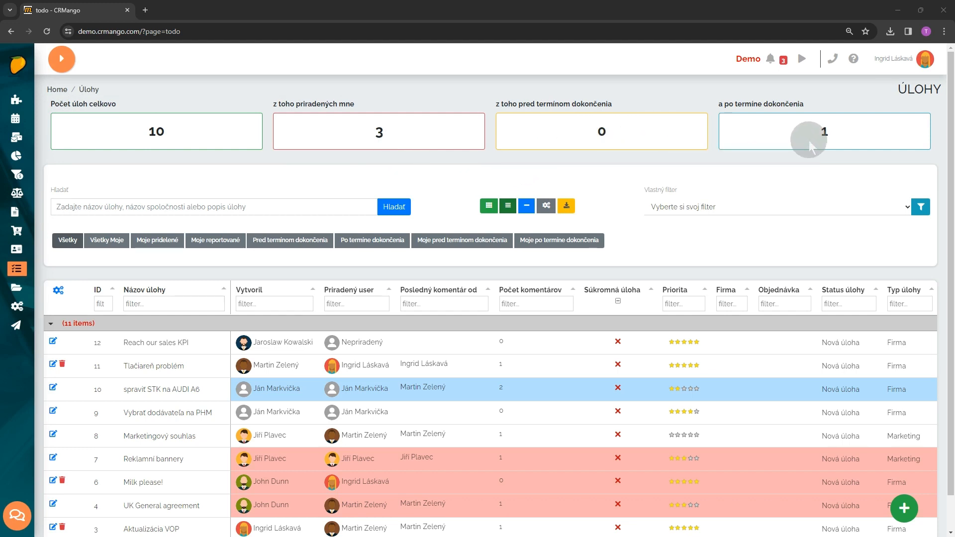
- Hide the task summary counters and check the available Status úlohy options for the task Reach our sales KPI
{"action": "left_click", "coordinate": [526, 205]}
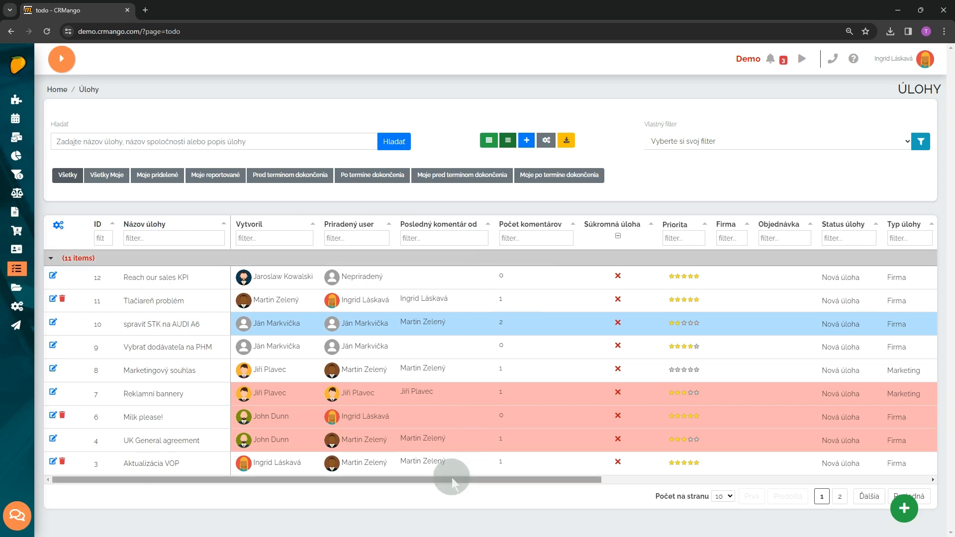
{"action": "left_click_drag", "start_coordinate": [453, 479], "coordinate": [612, 484]}
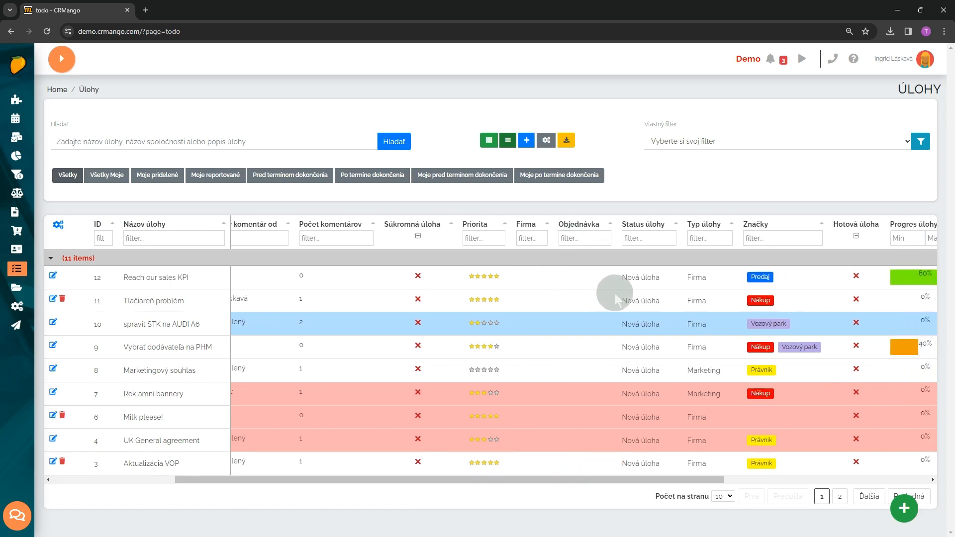
{"action": "left_click", "coordinate": [664, 282]}
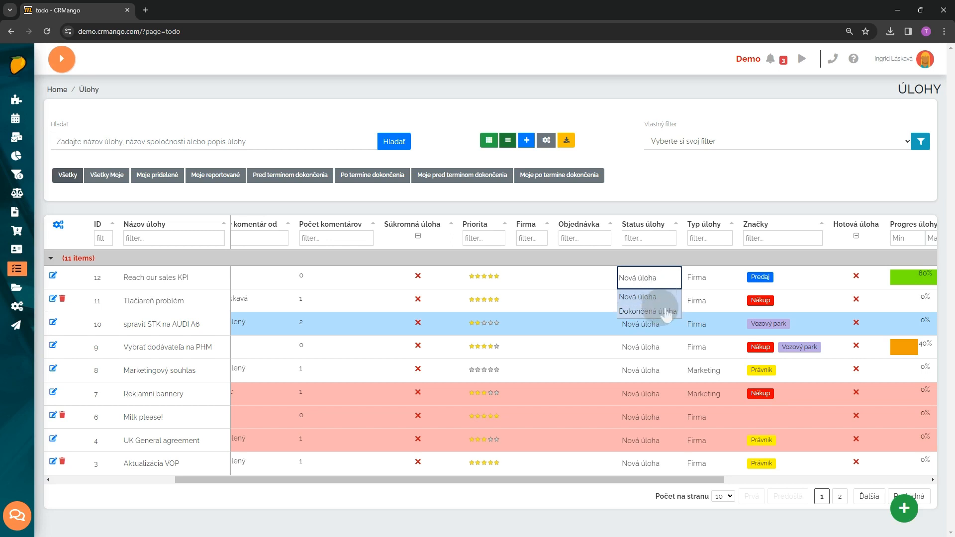
{"action": "left_click", "coordinate": [654, 276]}
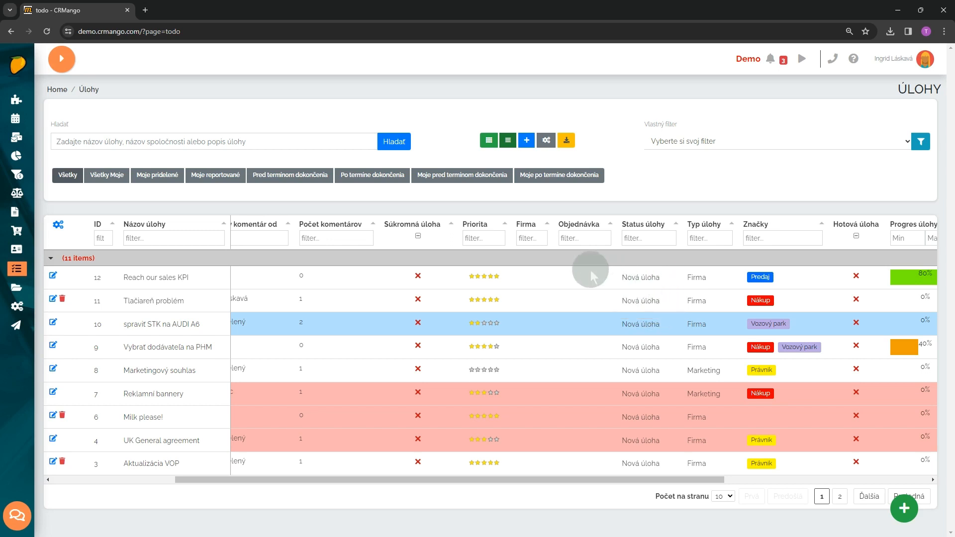
- Review the Typ úlohy options offered for the task Reach our sales KPI without changing its type
{"action": "left_click", "coordinate": [709, 282]}
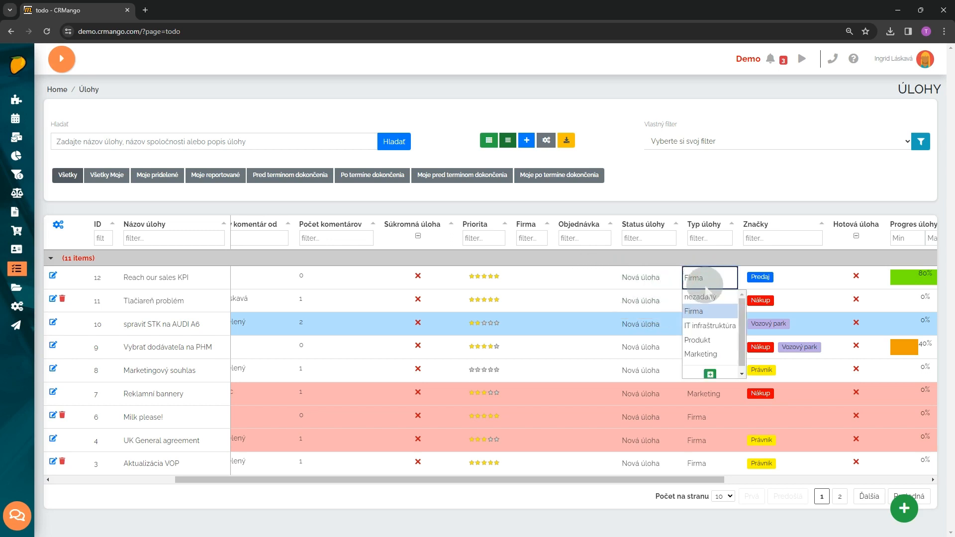
{"action": "scroll", "coordinate": [717, 322], "scroll_direction": "down", "scroll_amount": 1}
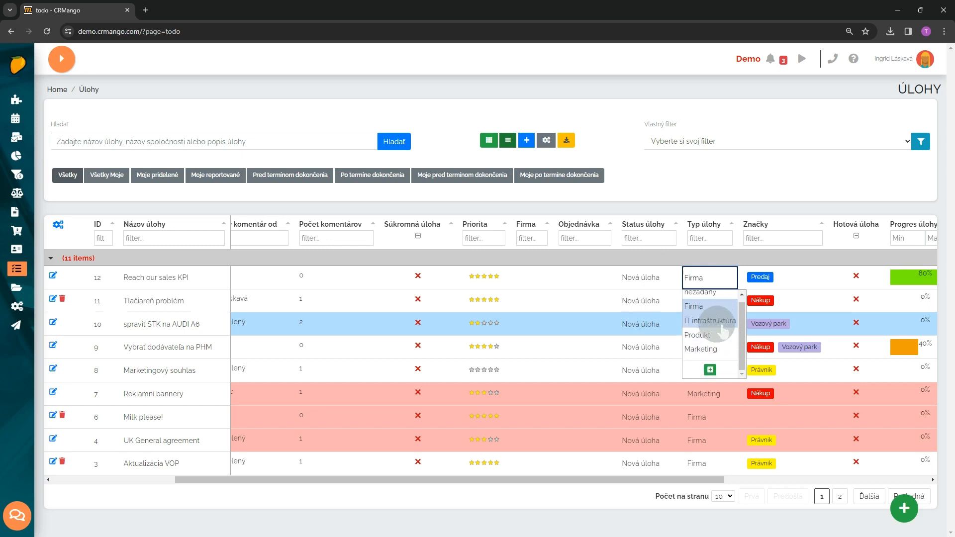
{"action": "left_click", "coordinate": [766, 201]}
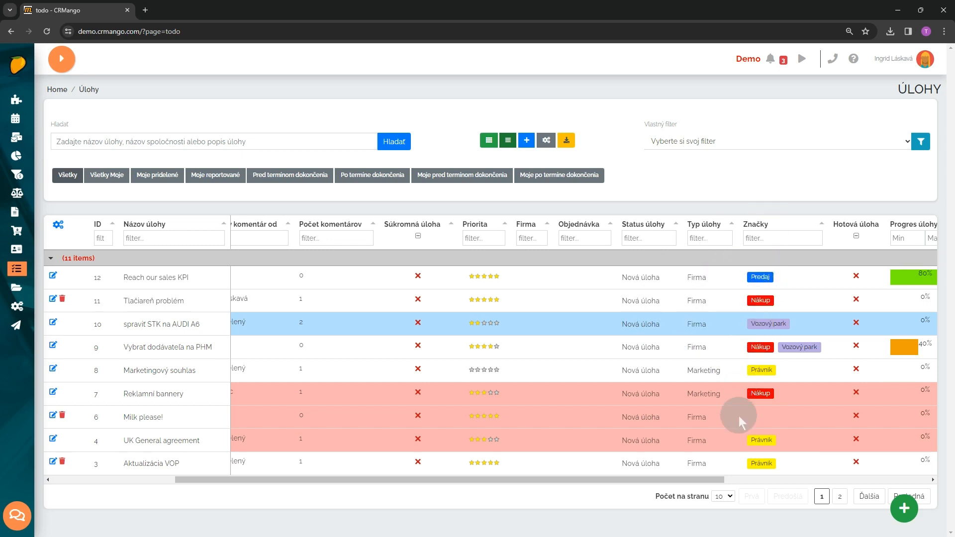
- Try to edit the Značky tags of the task Reach our sales KPI and dismiss the warning
{"action": "left_click_drag", "start_coordinate": [686, 481], "coordinate": [741, 485]}
{"action": "left_click", "coordinate": [722, 282]}
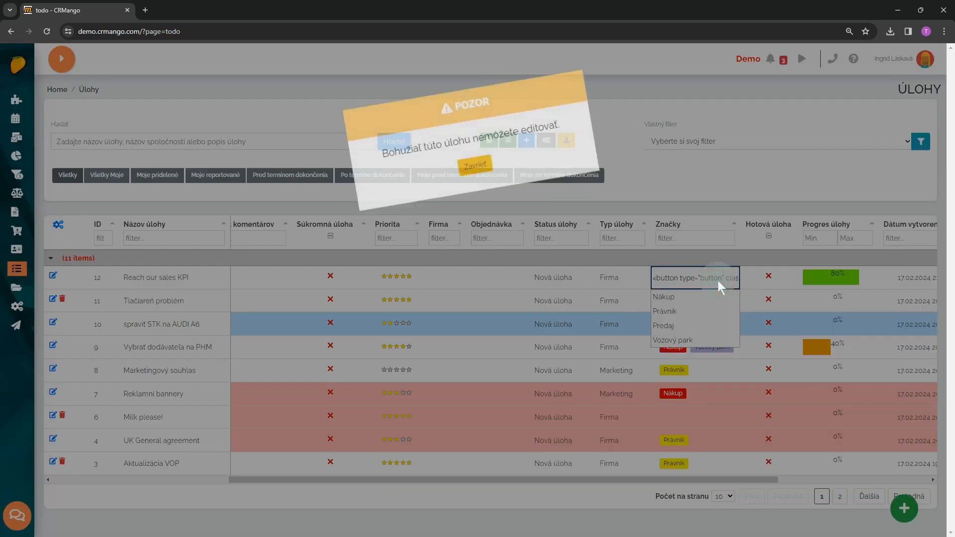
{"action": "left_click", "coordinate": [500, 174]}
- Add the tags Právnik and Predaj to the task Tlačiareň problém
{"action": "left_click", "coordinate": [699, 302]}
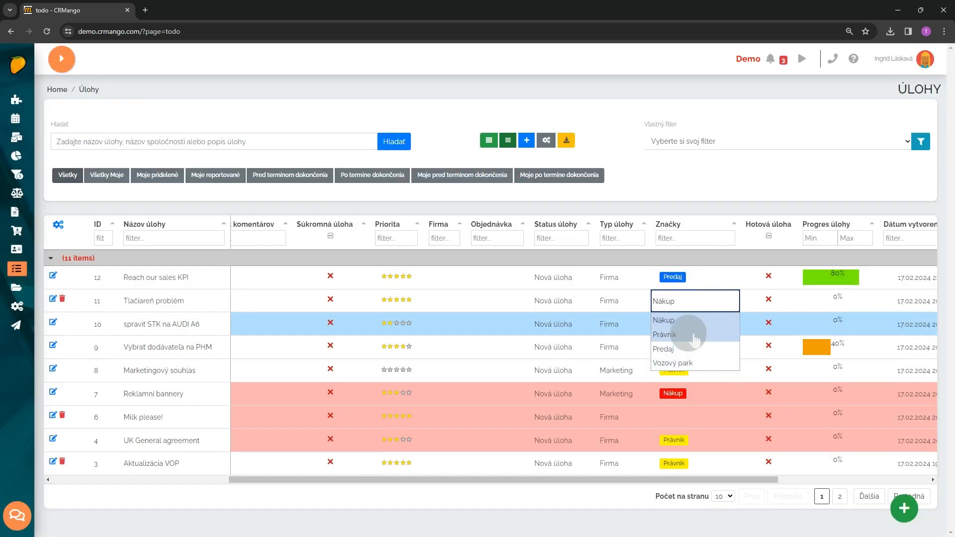
{"action": "left_click", "coordinate": [685, 336]}
{"action": "left_click", "coordinate": [676, 349]}
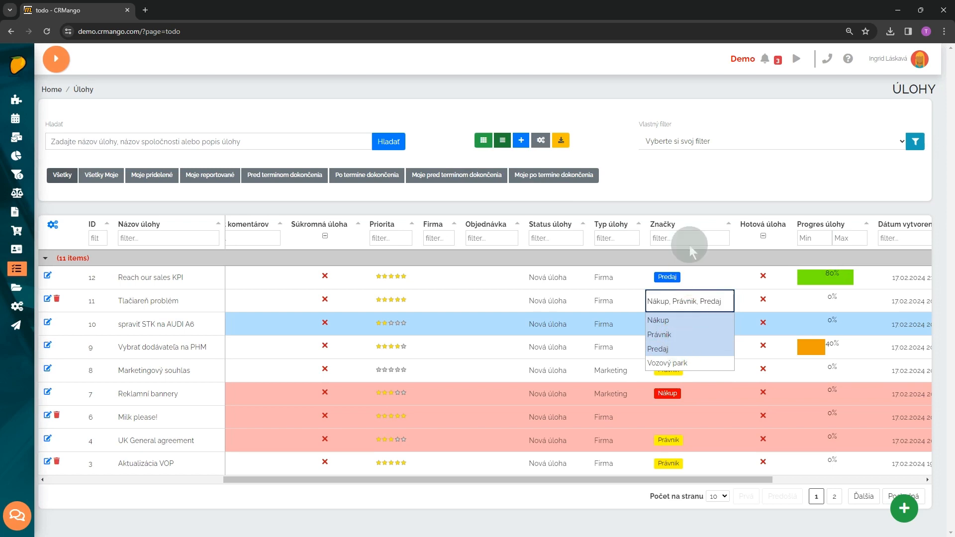
{"action": "left_click", "coordinate": [699, 199]}
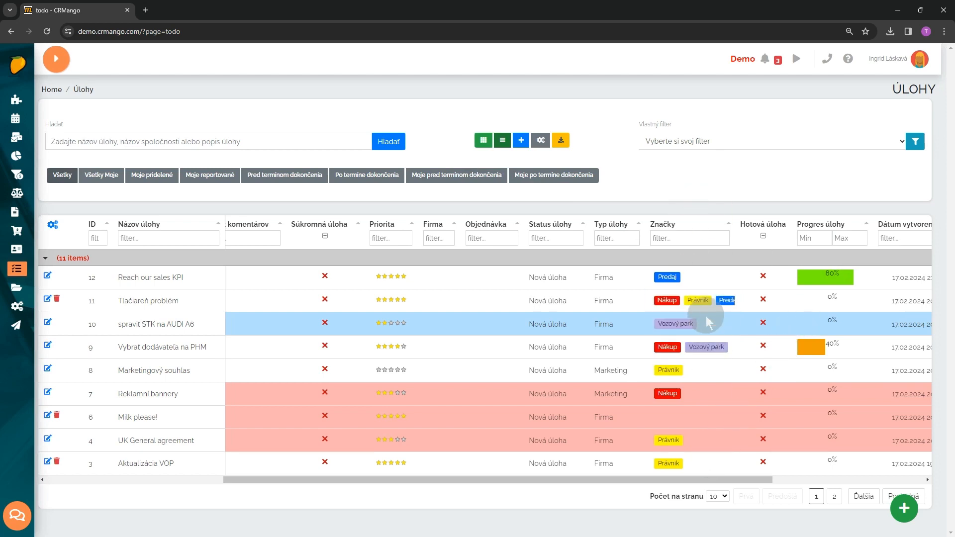
- Remove the tags Predaj and Nákup from the task Tlačiareň problém, keeping only Právnik
{"action": "left_click", "coordinate": [706, 300]}
{"action": "left_click", "coordinate": [681, 349]}
{"action": "left_click", "coordinate": [669, 321]}
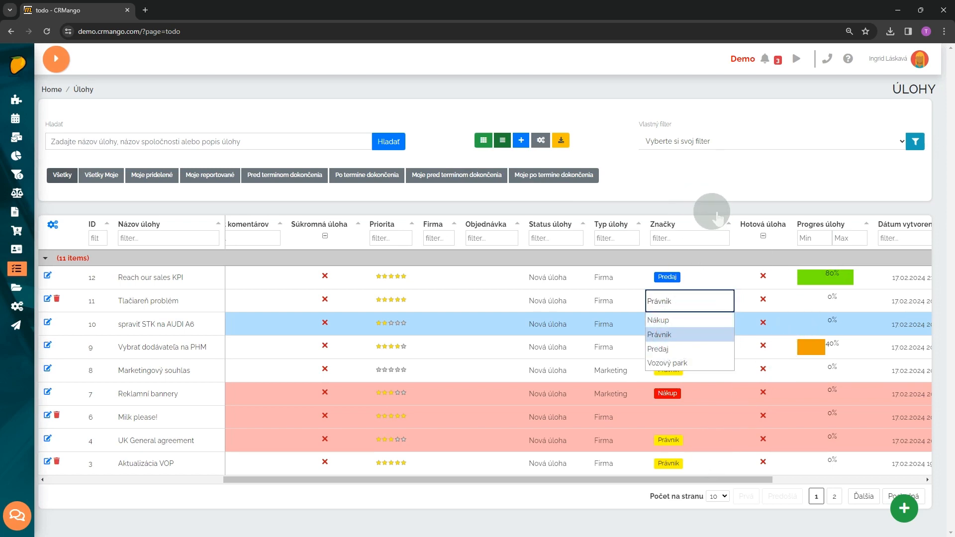
{"action": "left_click", "coordinate": [710, 215]}
- Set the Progres úlohy of the task Tlačiareň problém to 40%
{"action": "left_click_drag", "start_coordinate": [708, 479], "coordinate": [781, 482]}
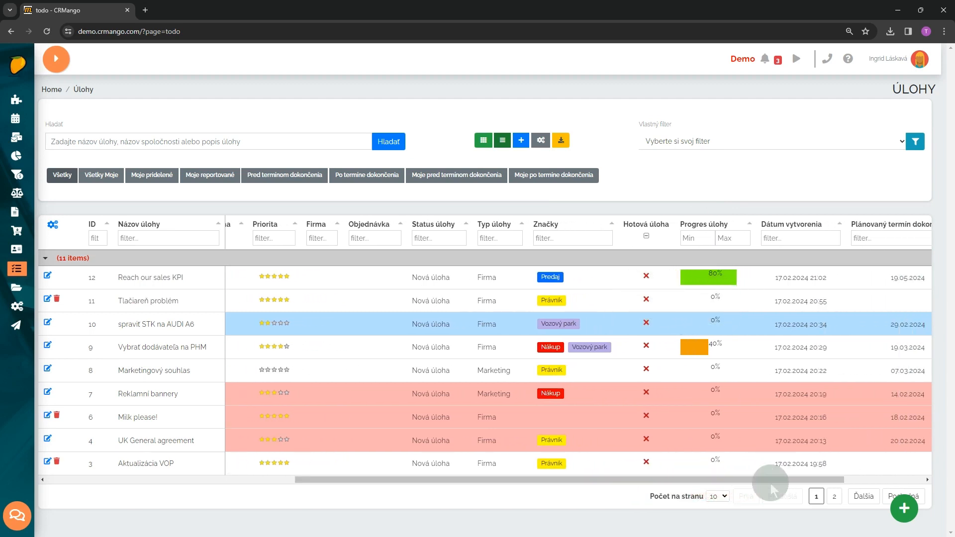
{"action": "left_click", "coordinate": [704, 303]}
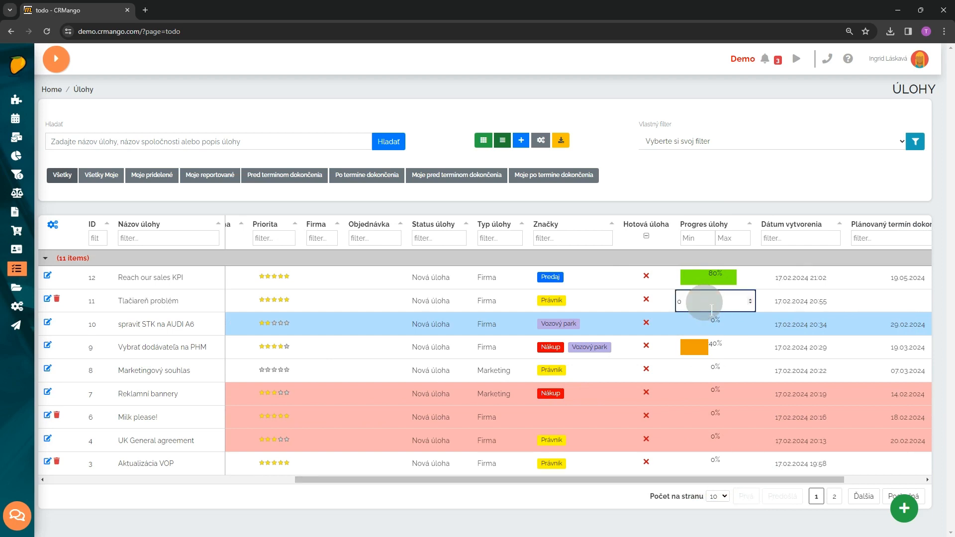
{"action": "key", "text": "Return"}
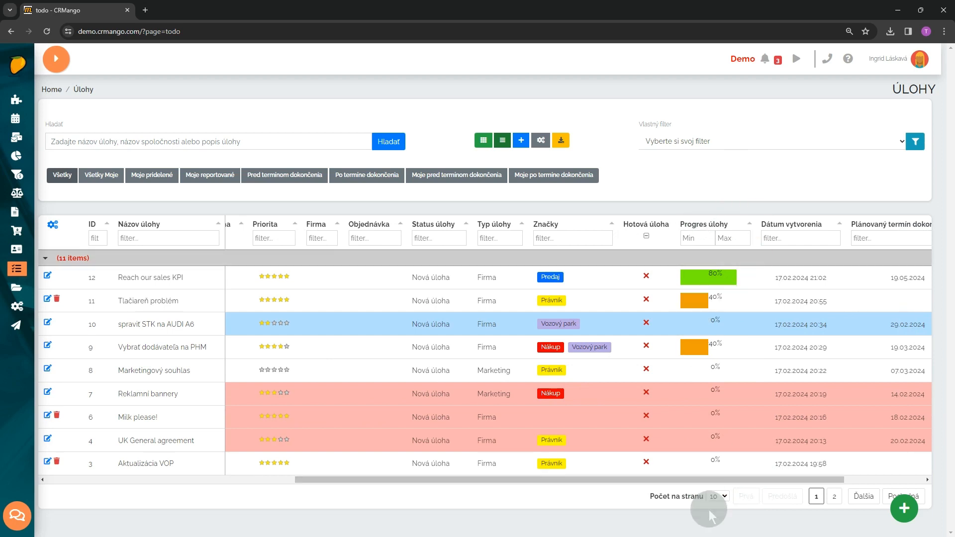
- Hide the Počet komentárov and Posledný komentár od columns in the task table
{"action": "left_click_drag", "start_coordinate": [717, 481], "coordinate": [817, 480]}
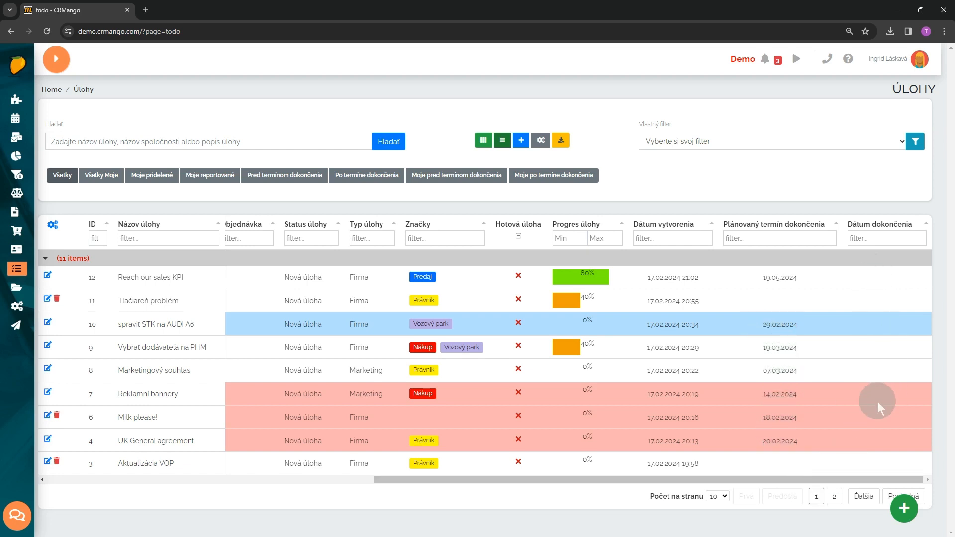
{"action": "left_click_drag", "start_coordinate": [838, 476], "coordinate": [604, 478]}
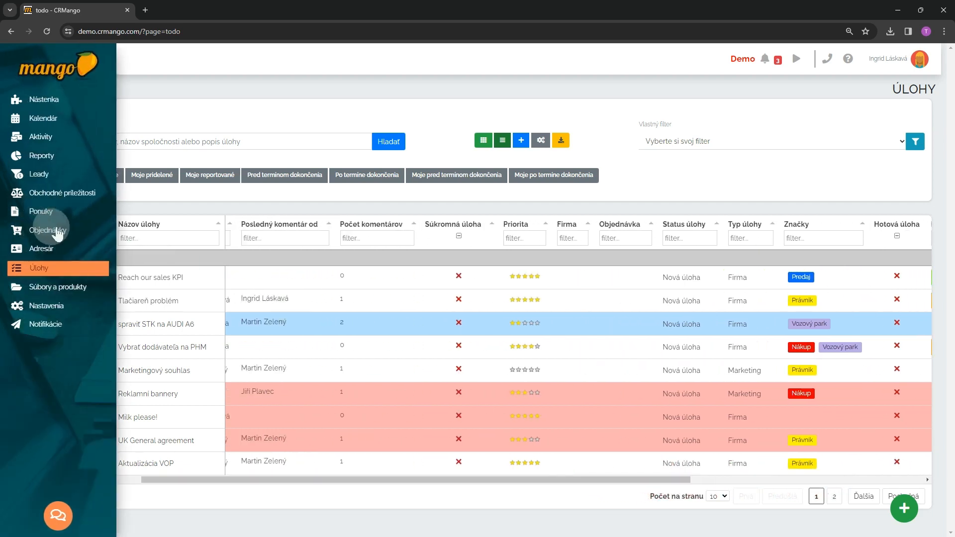
{"action": "left_click", "coordinate": [50, 224]}
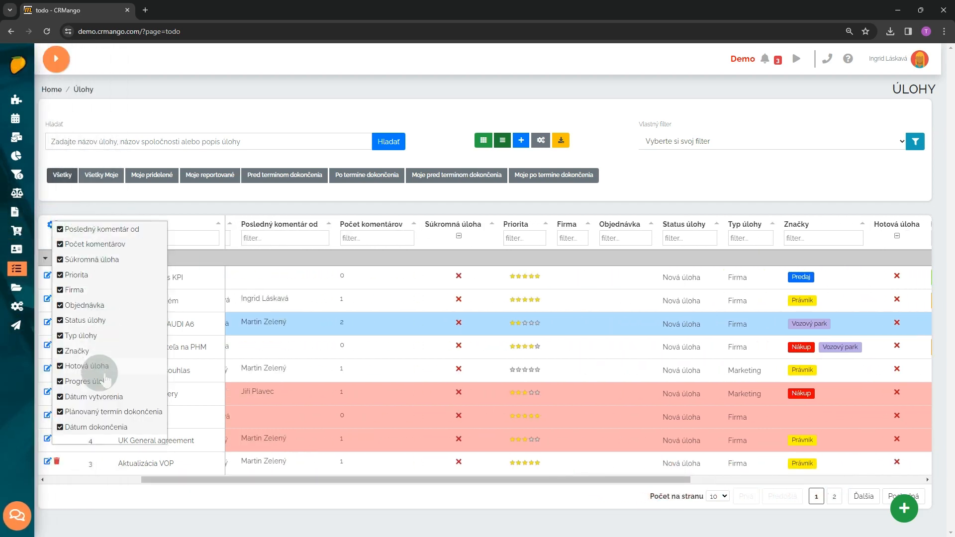
{"action": "left_click", "coordinate": [125, 249]}
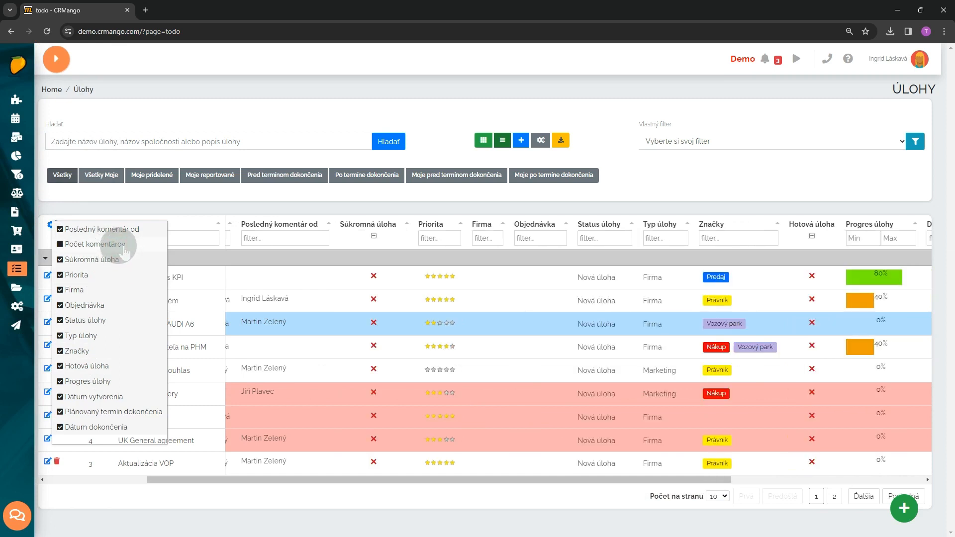
{"action": "left_click", "coordinate": [128, 229]}
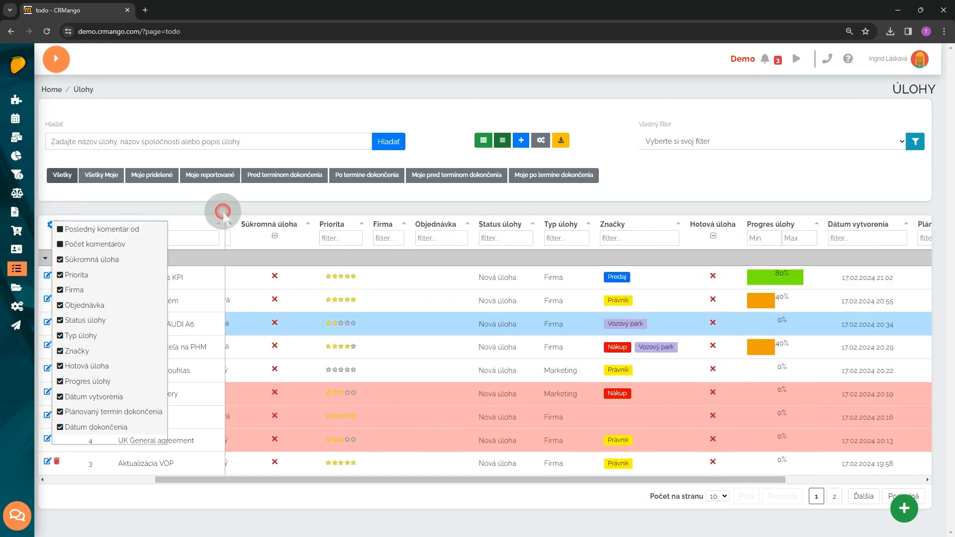
{"action": "left_click_drag", "start_coordinate": [391, 480], "coordinate": [248, 468]}
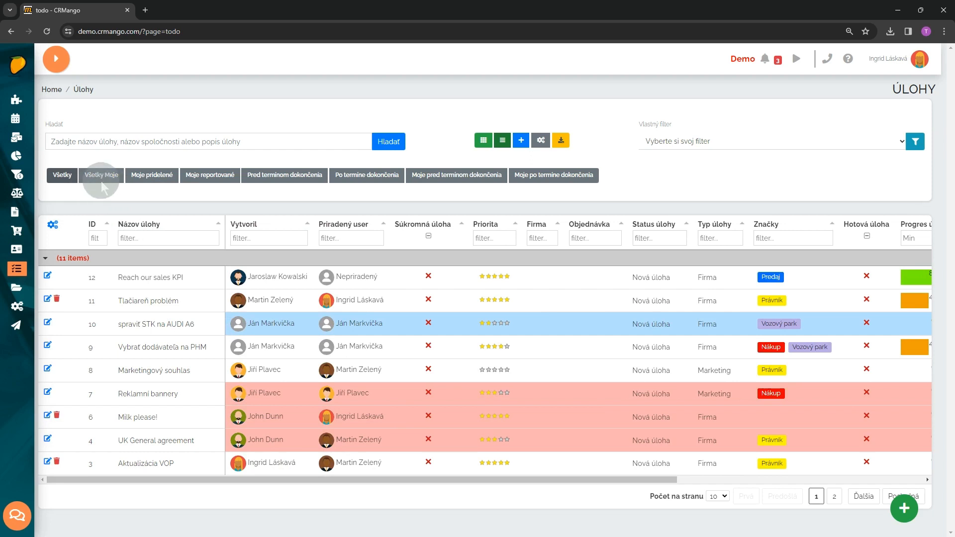
- View the tasks through the quick filters Moje pridelené, Moje reportované, Pred termínom dokončenia and Po termíne dokončenia
{"action": "left_click", "coordinate": [151, 175]}
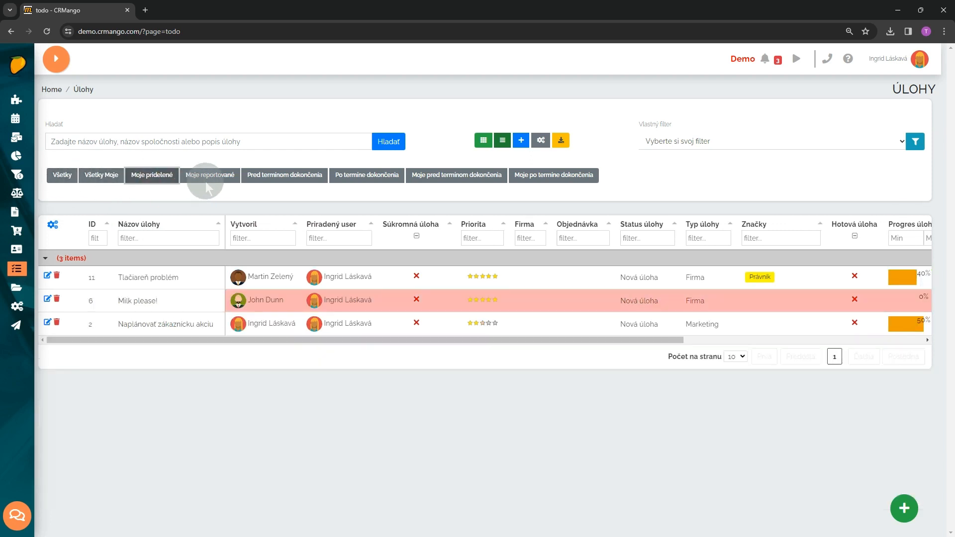
{"action": "left_click", "coordinate": [206, 187]}
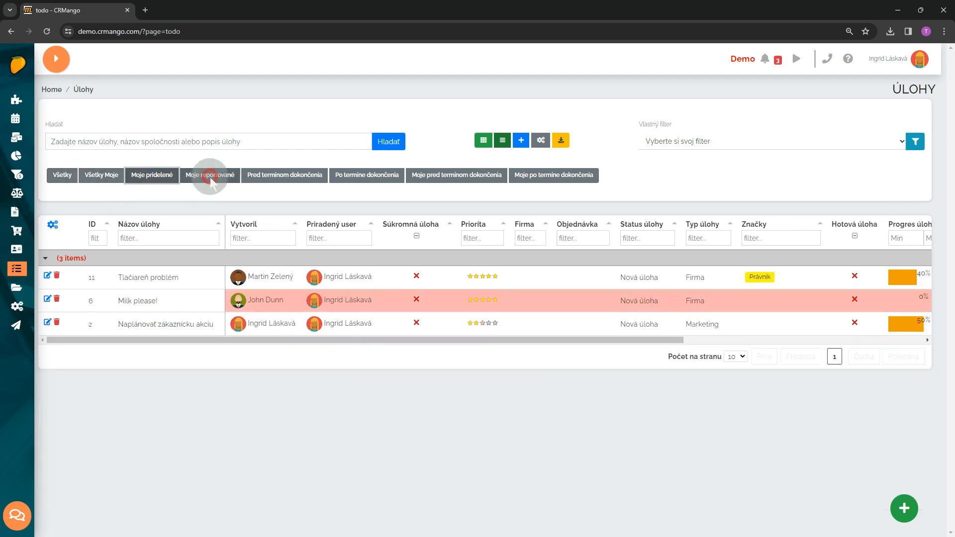
{"action": "left_click", "coordinate": [311, 180]}
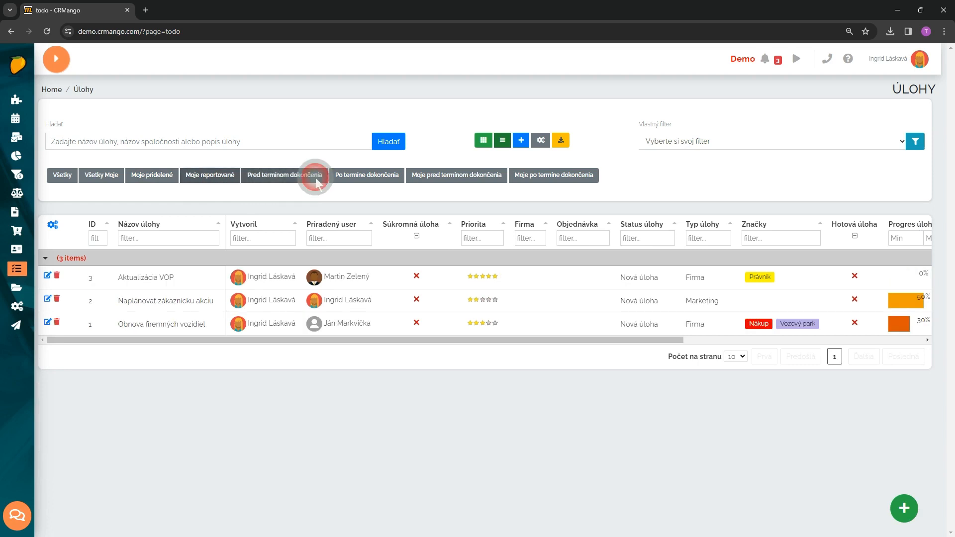
{"action": "left_click", "coordinate": [342, 184]}
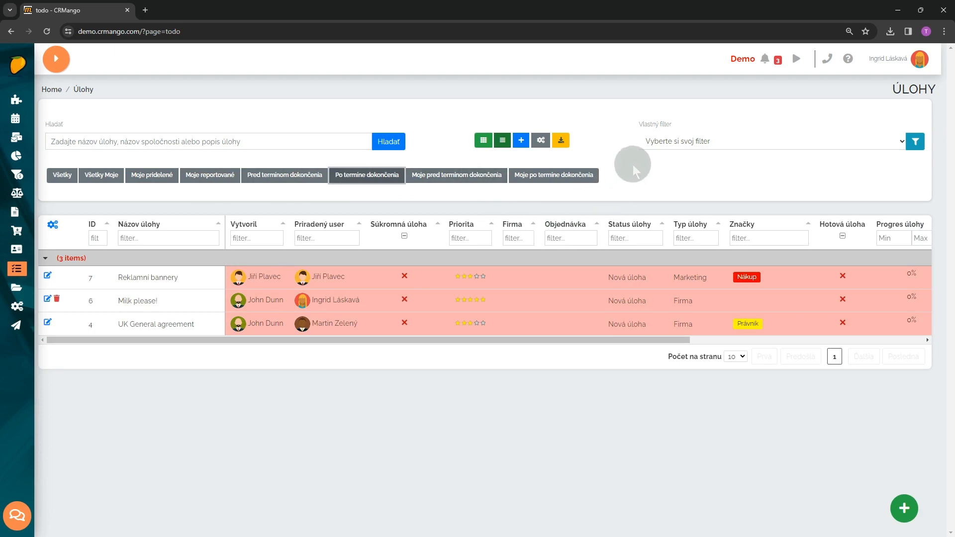
- Review the conditions of the custom filter form, close it unused and switch the list back to Všetky
{"action": "left_click", "coordinate": [917, 143]}
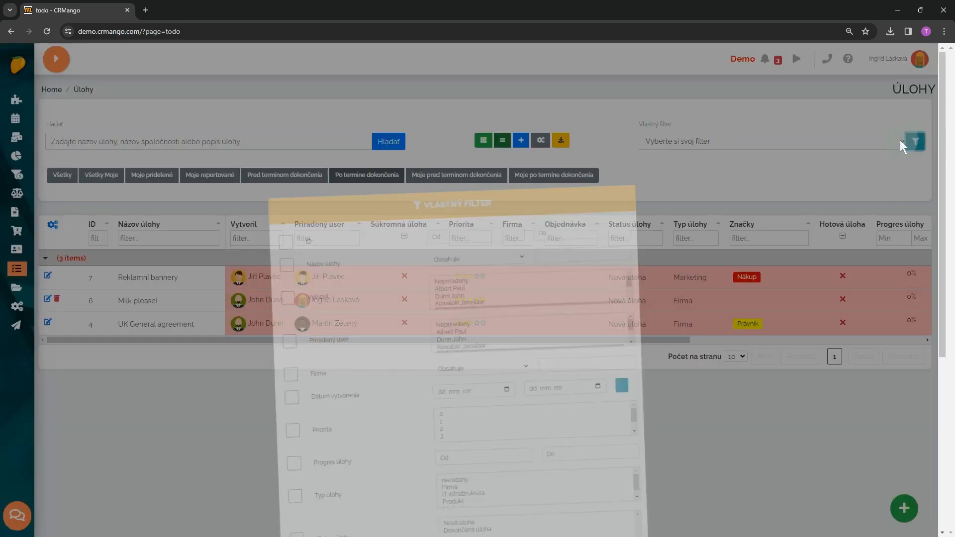
{"action": "scroll", "coordinate": [321, 189], "scroll_direction": "down", "scroll_amount": 5}
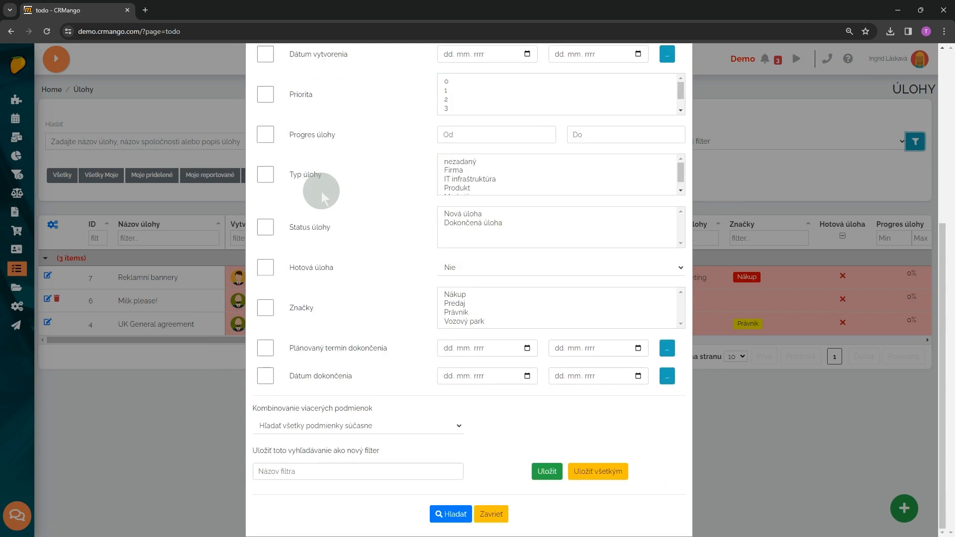
{"action": "left_click", "coordinate": [499, 513]}
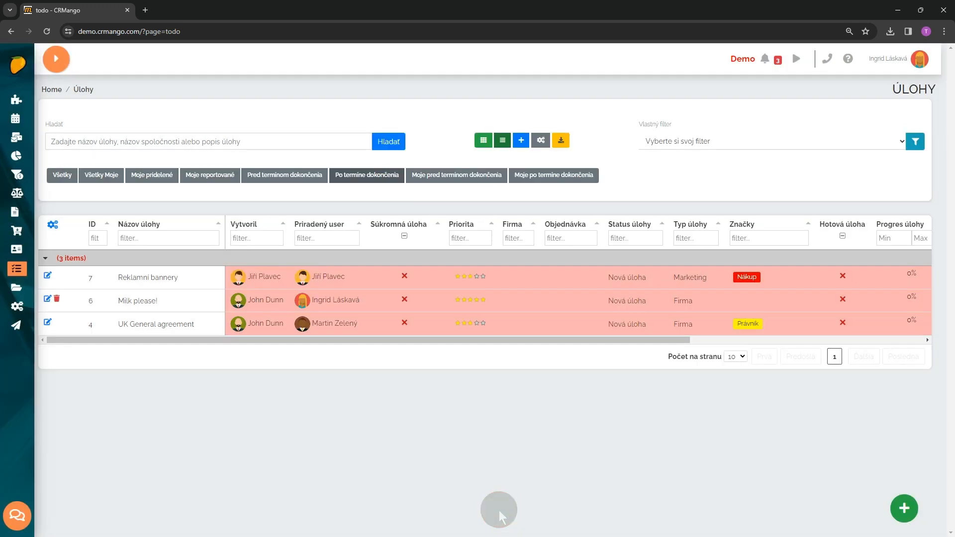
{"action": "left_click", "coordinate": [64, 183]}
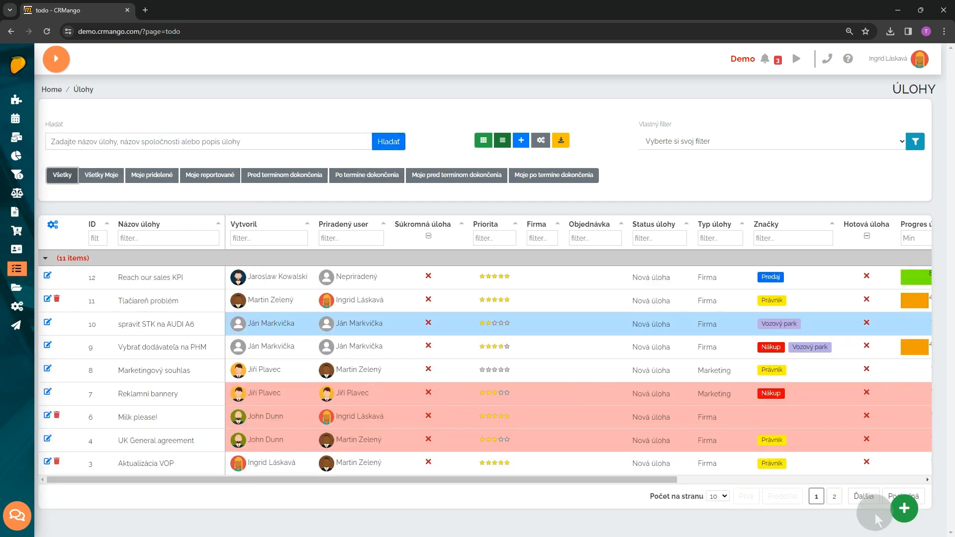
- Add a new task named "Kúpiť novú tlačiareň" and give it a four-star priority
{"action": "left_click", "coordinate": [906, 512]}
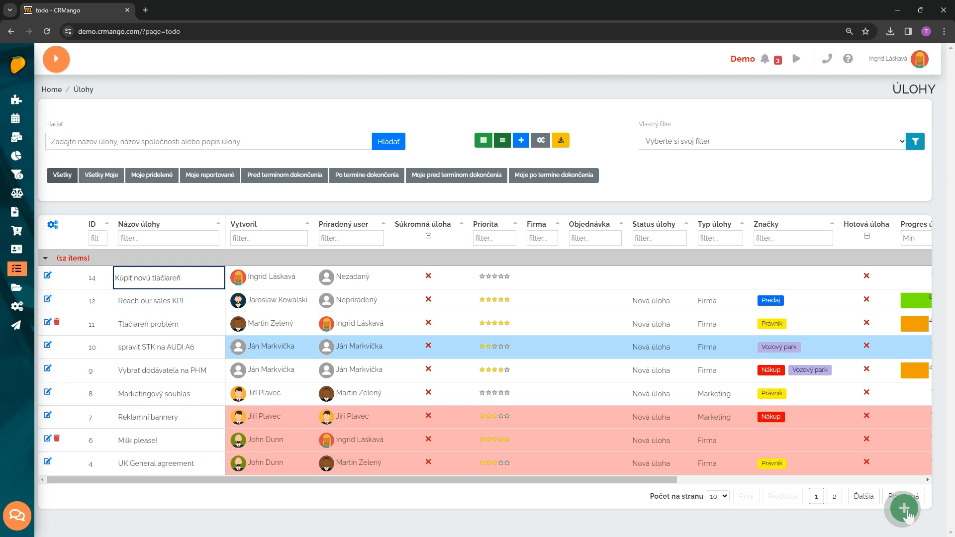
{"action": "left_click", "coordinate": [283, 206]}
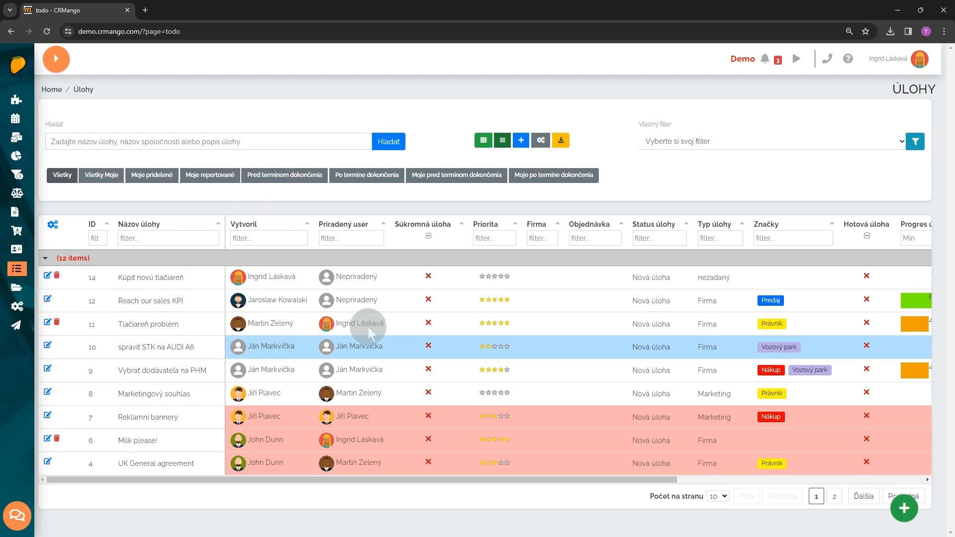
{"action": "left_click", "coordinate": [492, 278]}
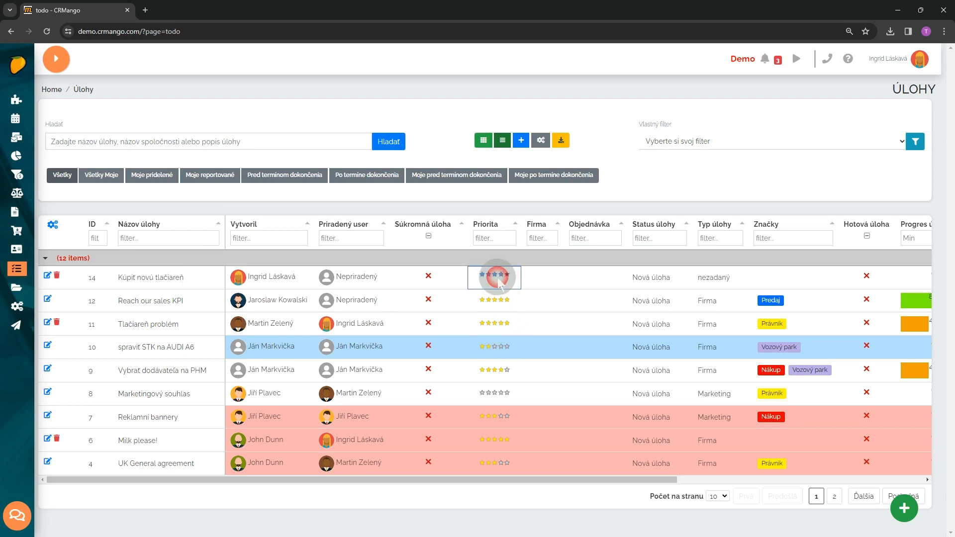
- Set the Typ úlohy of the task Kúpiť novú tlačiareň to Firma
{"action": "left_click_drag", "start_coordinate": [521, 480], "coordinate": [570, 481]}
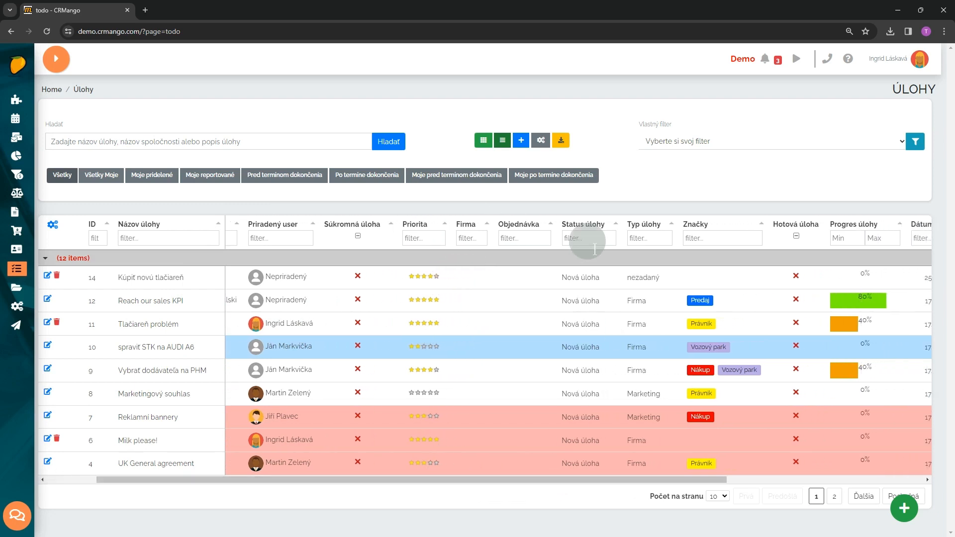
{"action": "left_click", "coordinate": [629, 276]}
{"action": "left_click", "coordinate": [646, 276]}
{"action": "left_click", "coordinate": [655, 285]}
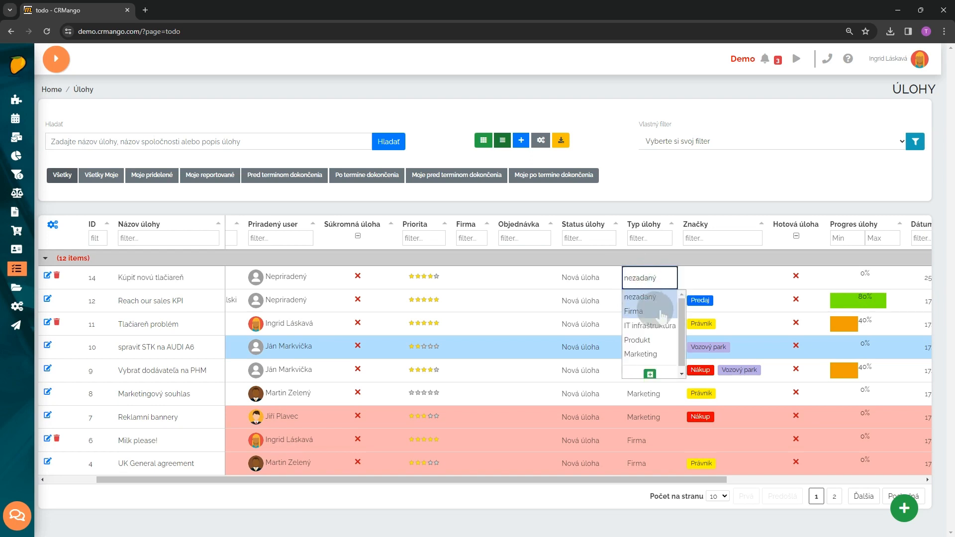
{"action": "left_click", "coordinate": [636, 311]}
{"action": "left_click_drag", "start_coordinate": [703, 481], "coordinate": [719, 485]}
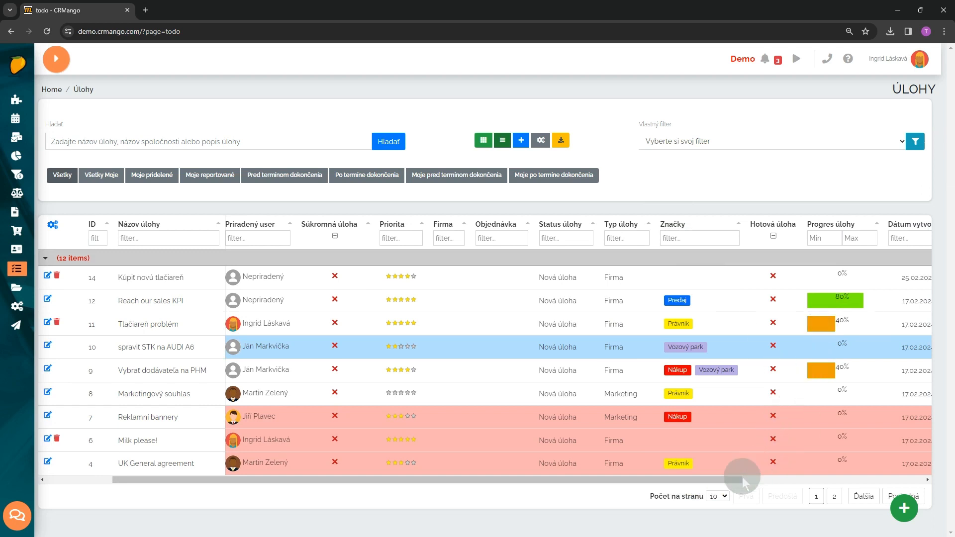
- Set the Plánovaný termín dokončenia of the task Kúpiť novú tlačiareň to 01.03.2024
{"action": "left_click_drag", "start_coordinate": [742, 480], "coordinate": [938, 480]}
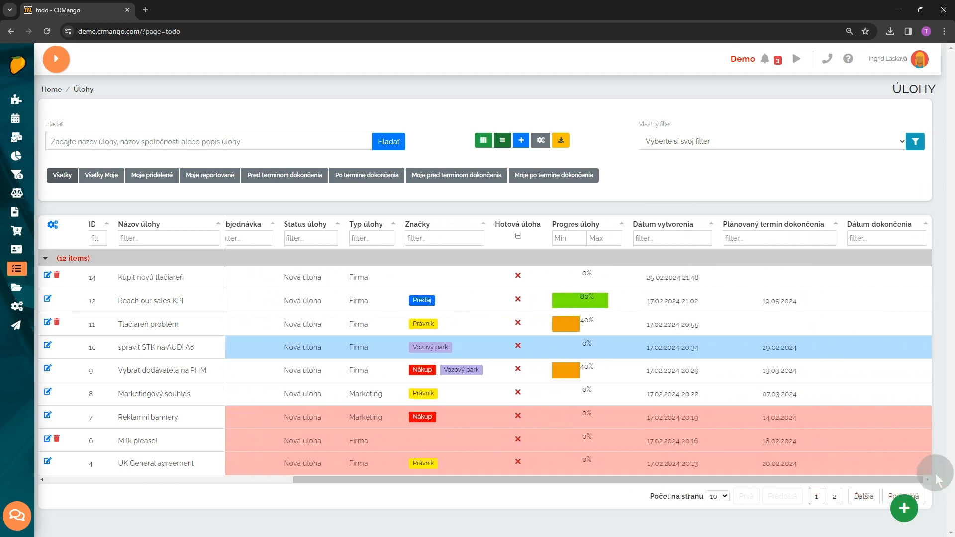
{"action": "left_click", "coordinate": [816, 277]}
{"action": "left_click", "coordinate": [835, 278]}
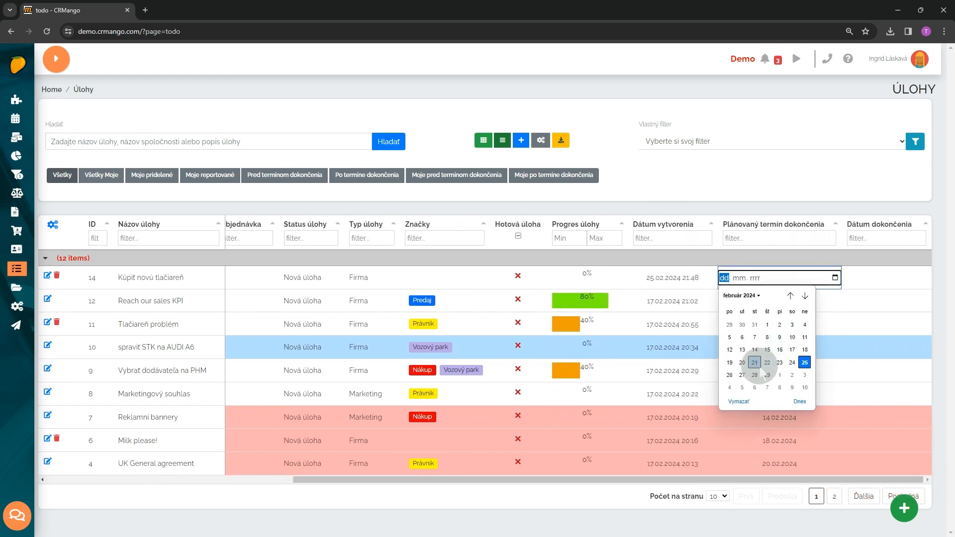
{"action": "left_click", "coordinate": [780, 375]}
{"action": "left_click", "coordinate": [764, 185]}
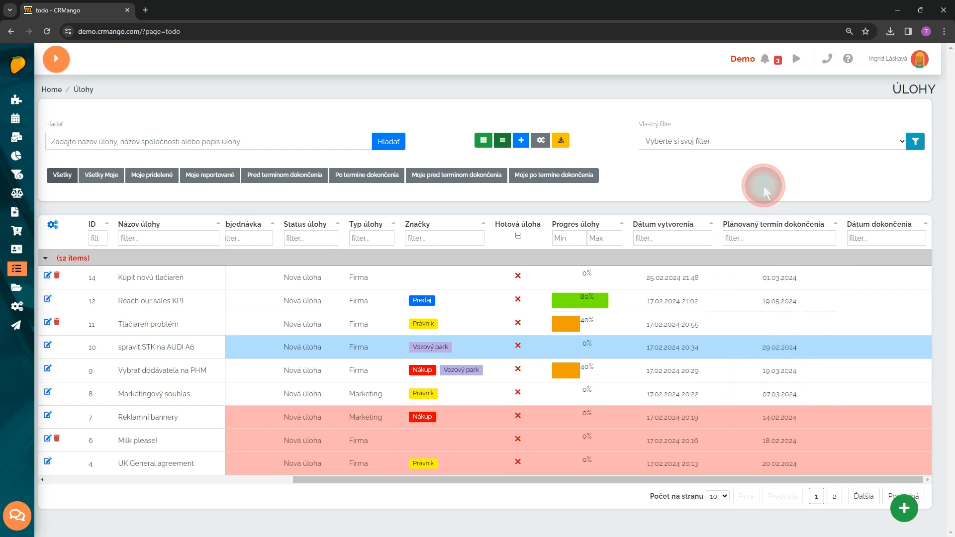
- Check the users selectable as Priradený user for the task Kúpiť novú tlačiareň and close the list without choosing one
{"action": "left_click_drag", "start_coordinate": [799, 481], "coordinate": [418, 466]}
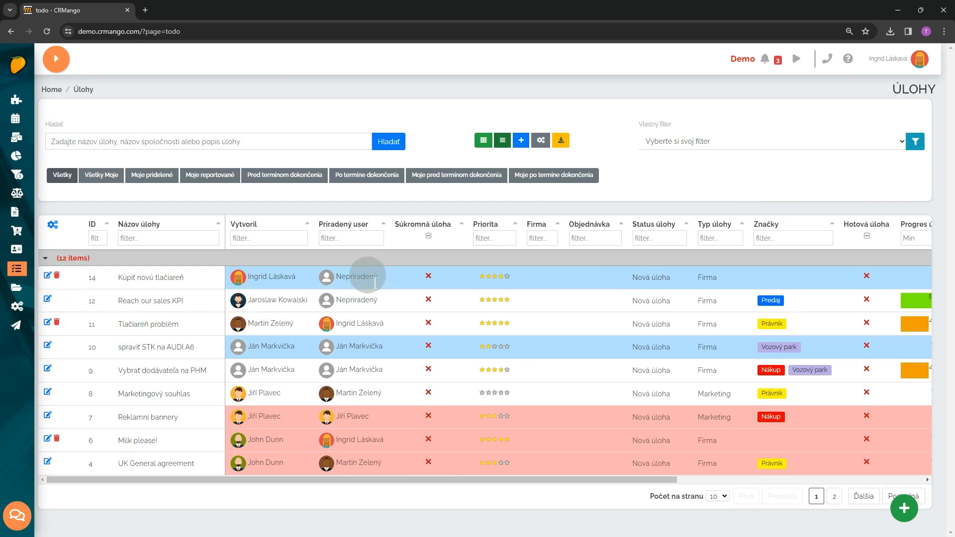
{"action": "left_click", "coordinate": [377, 286]}
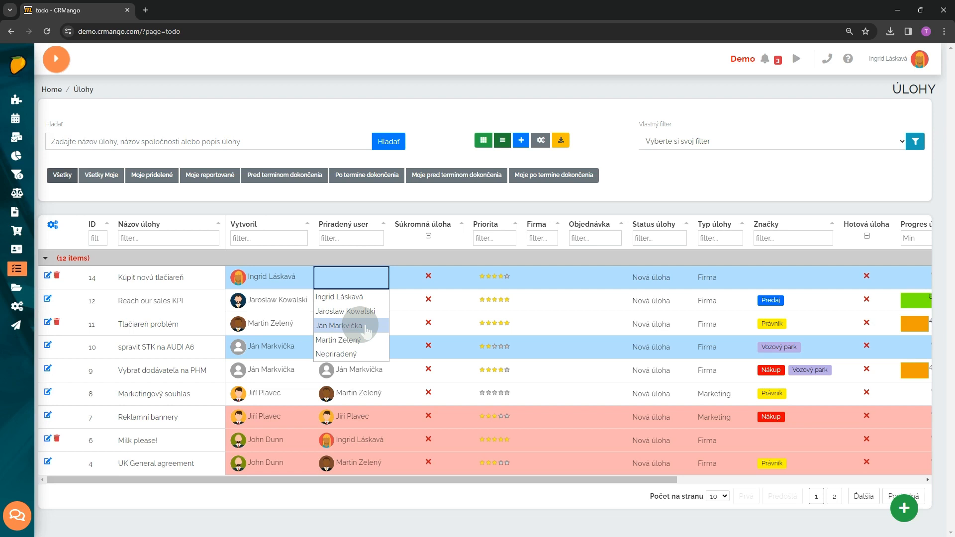
{"action": "left_click", "coordinate": [367, 237]}
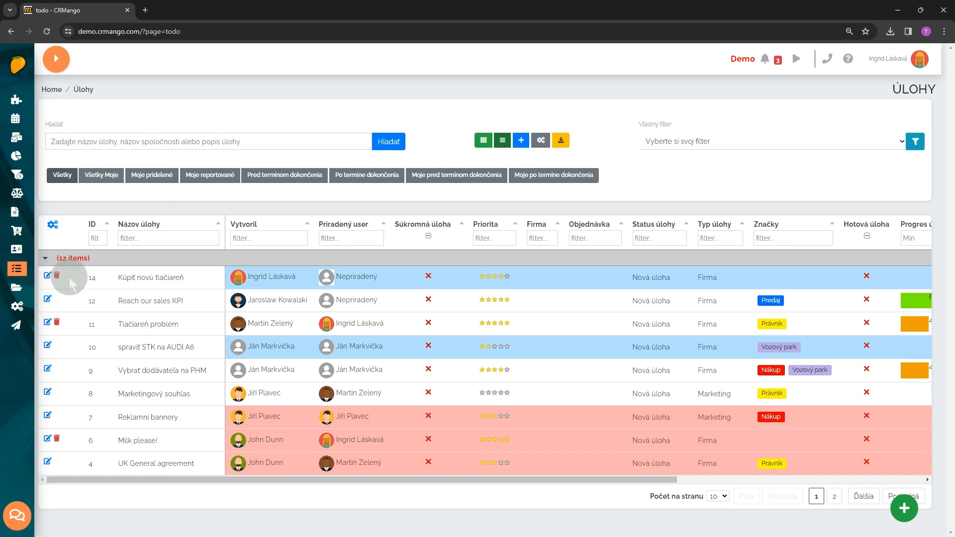
- Open the detail of the task Kúpiť novú tlačiareň and save a two-line description, "rgaergqšč" and "rfqcgrqščfrcqščt"
{"action": "left_click", "coordinate": [47, 277]}
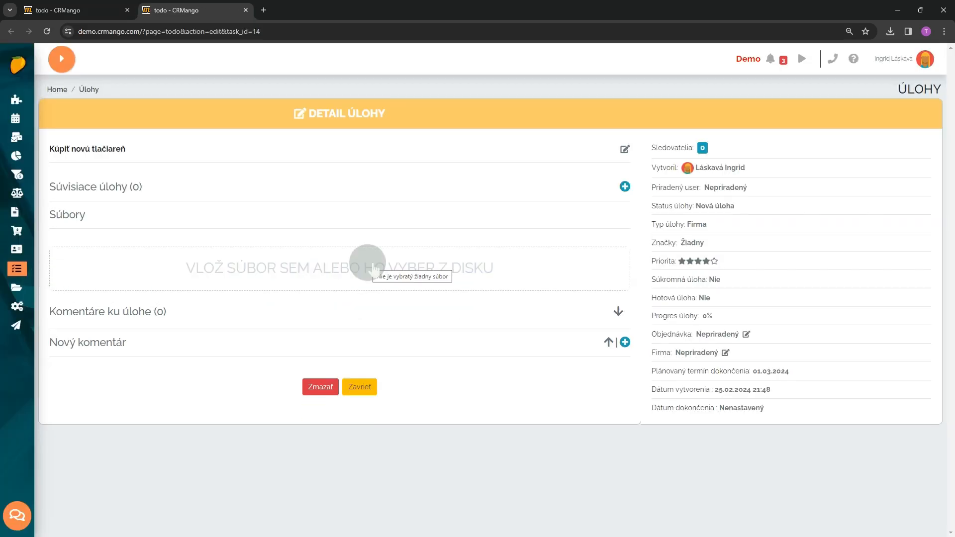
{"action": "left_click", "coordinate": [622, 150]}
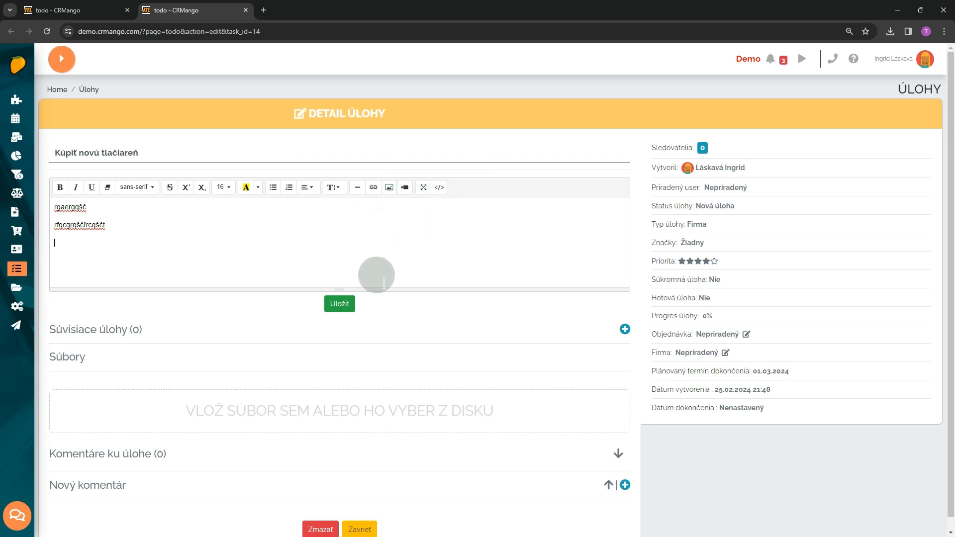
{"action": "left_click", "coordinate": [343, 305]}
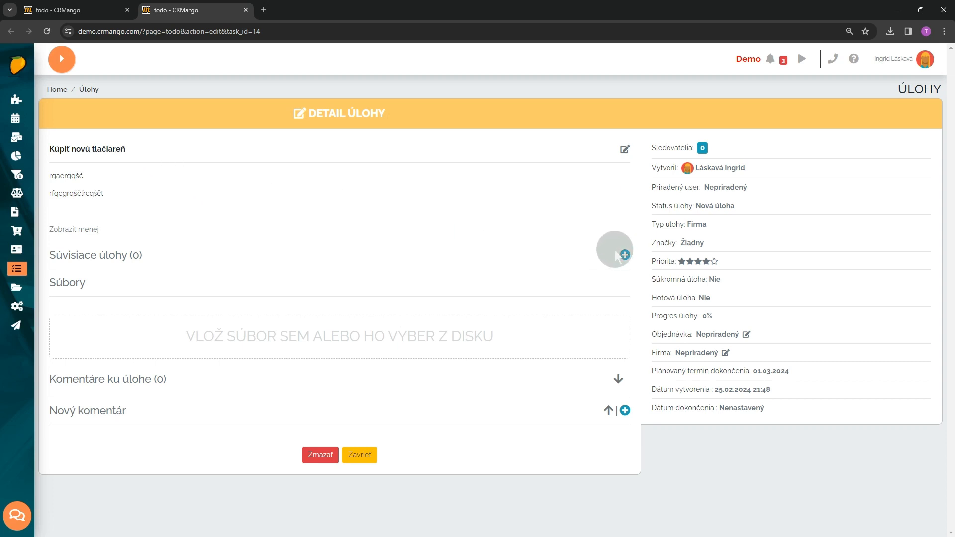
- Add a related task named "Vybrať dodávateľa" to the task Kúpiť novú tlačiareň
{"action": "left_click", "coordinate": [624, 255]}
{"action": "left_click", "coordinate": [190, 321]}
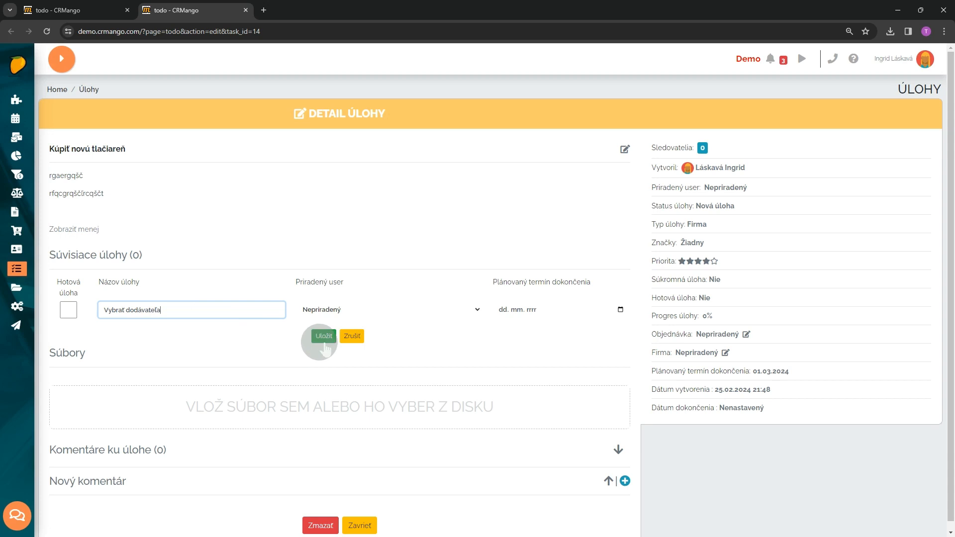
{"action": "left_click", "coordinate": [324, 336]}
- Add a second related task named "Vybrať model" and save it
{"action": "left_click", "coordinate": [625, 255]}
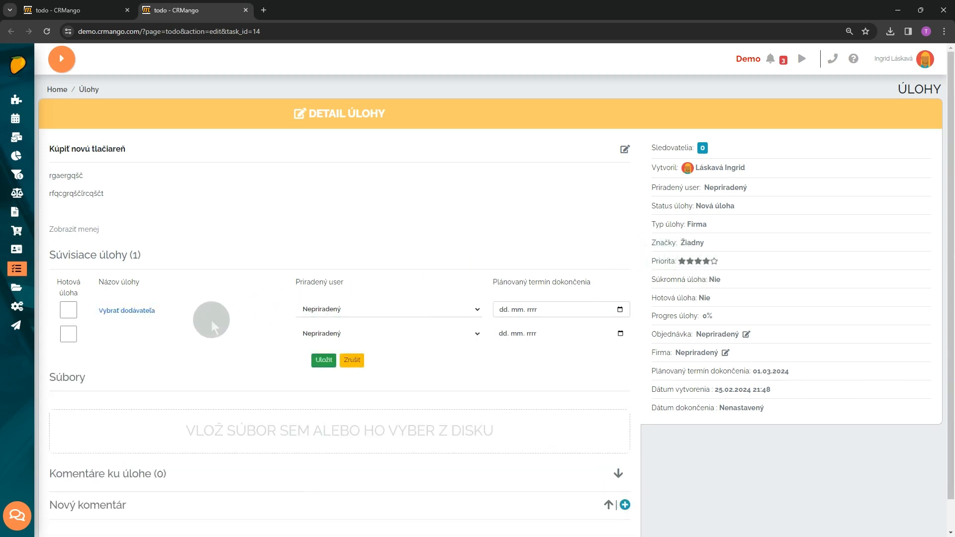
{"action": "left_click", "coordinate": [164, 334]}
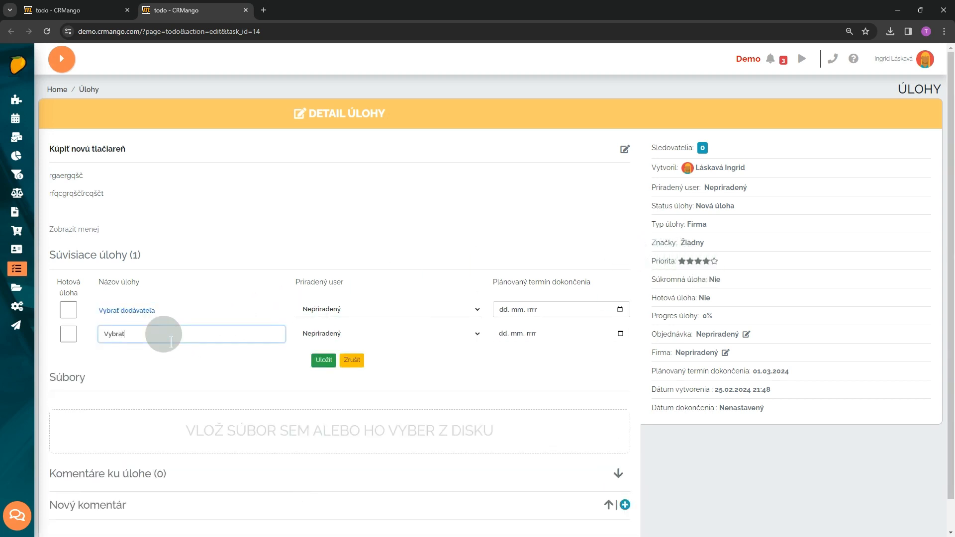
{"action": "type", "text": "Vybrať model"}
{"action": "left_click", "coordinate": [324, 360]}
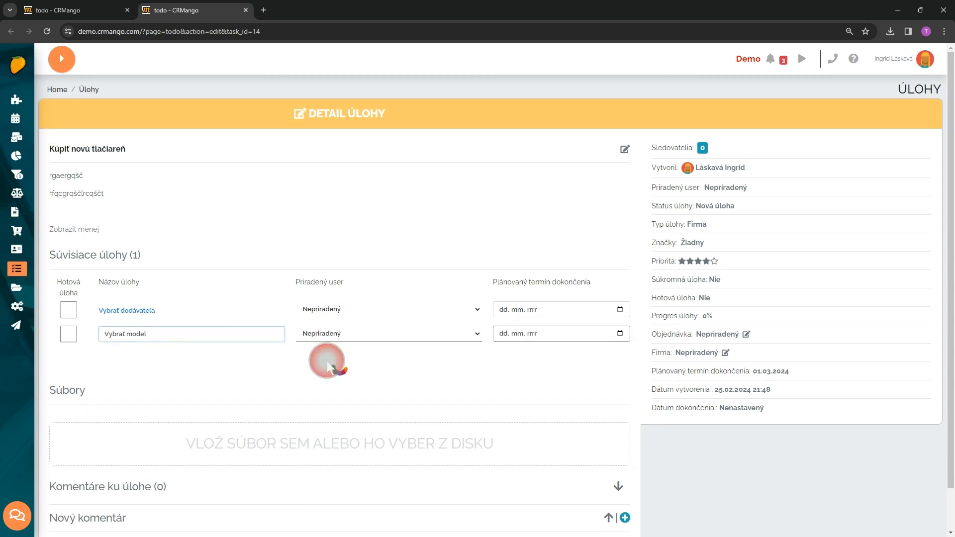
- View the related task Vybrať dodávateľa, then return through its parent link and check the users assignable to it
{"action": "left_click", "coordinate": [150, 311]}
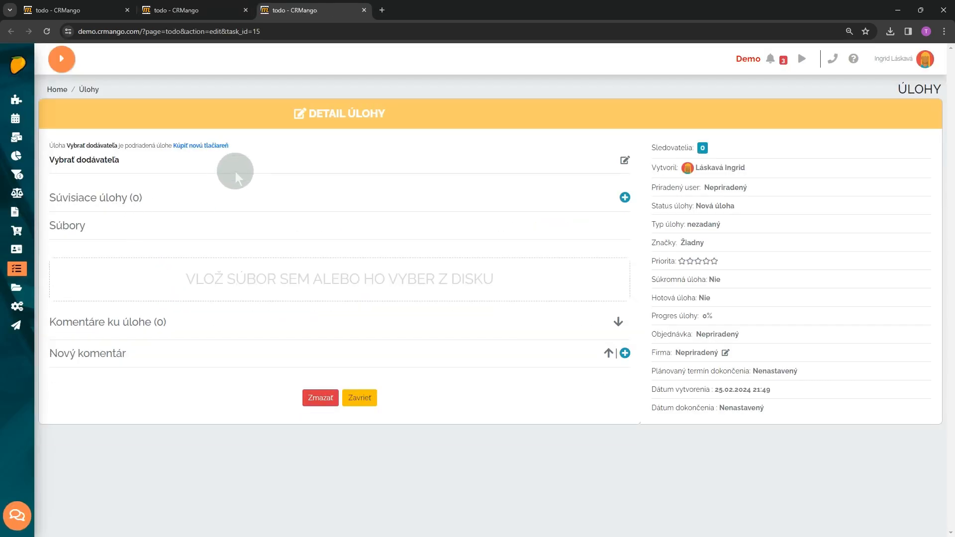
{"action": "left_click", "coordinate": [207, 145]}
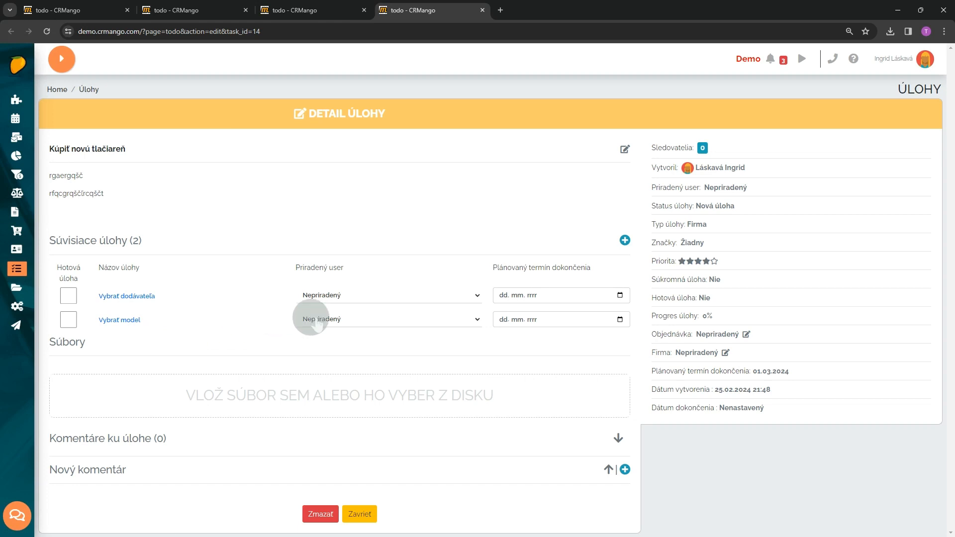
{"action": "left_click", "coordinate": [355, 300]}
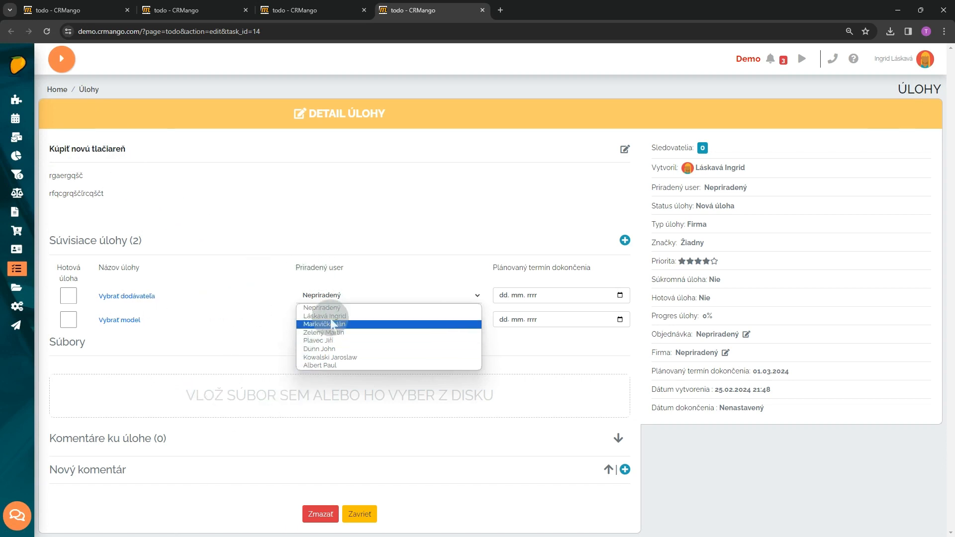
{"action": "left_click", "coordinate": [413, 244]}
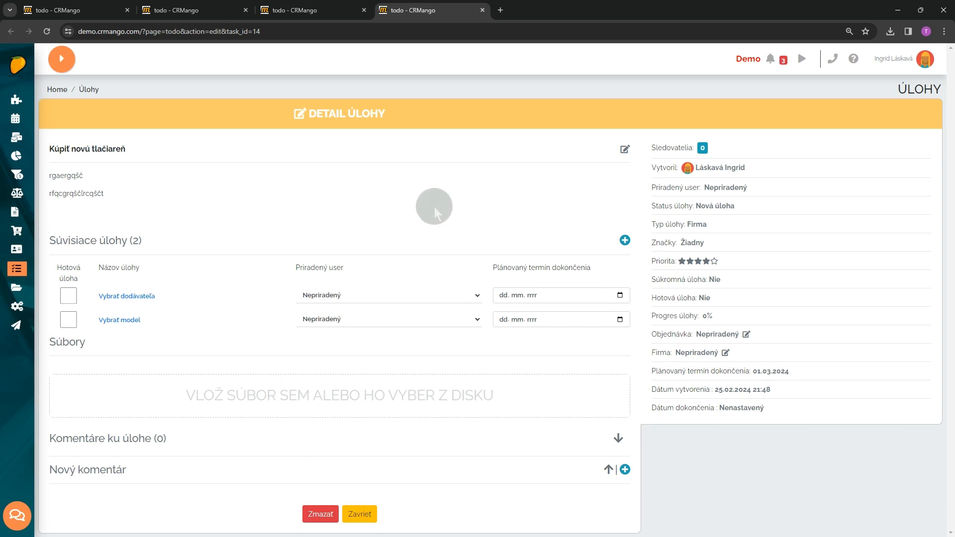
- Look through the open task pages and close the two extra ones, keeping the list and the Kúpiť novú tlačiareň detail
{"action": "left_click", "coordinate": [298, 10]}
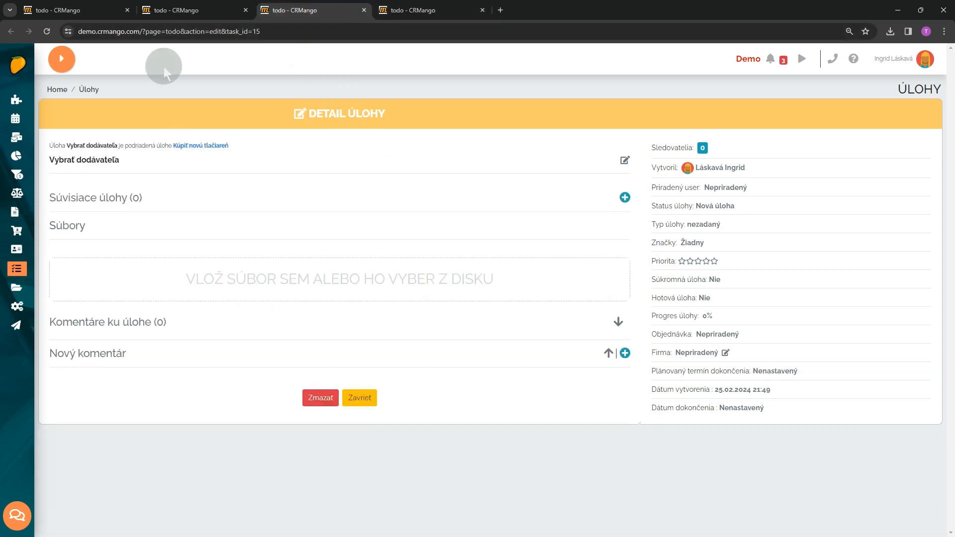
{"action": "left_click", "coordinate": [172, 11]}
{"action": "left_click", "coordinate": [100, 10]}
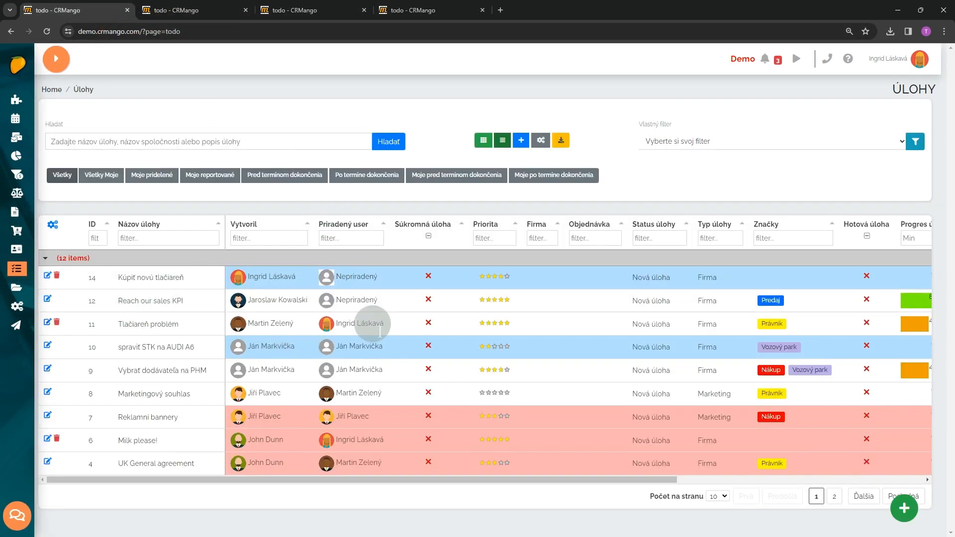
{"action": "left_click", "coordinate": [224, 9]}
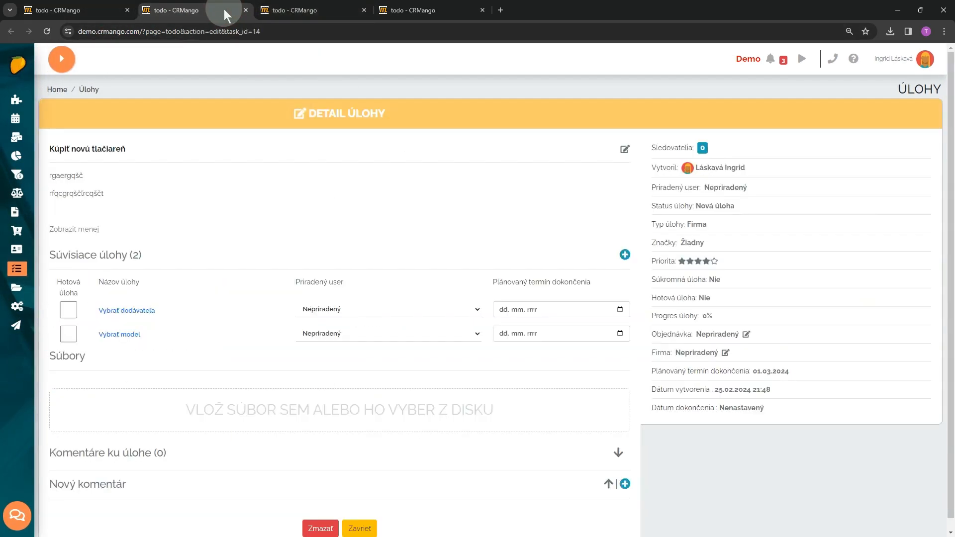
{"action": "left_click", "coordinate": [363, 11]}
{"action": "left_click", "coordinate": [363, 11]}
- Attach the image file 404logo.png to the task under Súbory
{"action": "scroll", "coordinate": [262, 235], "scroll_direction": "down", "scroll_amount": 1}
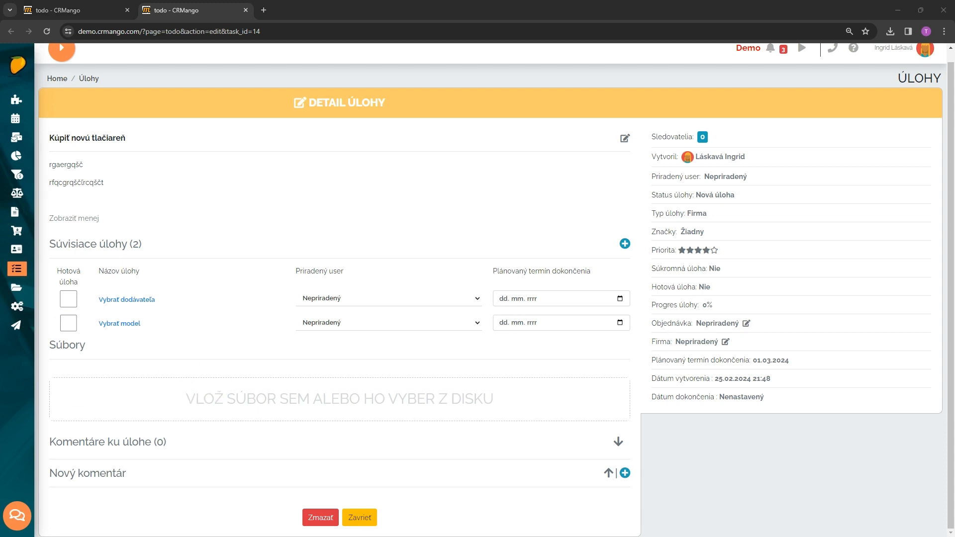
{"action": "left_click_drag", "start_coordinate": [405, 405], "coordinate": [367, 388]}
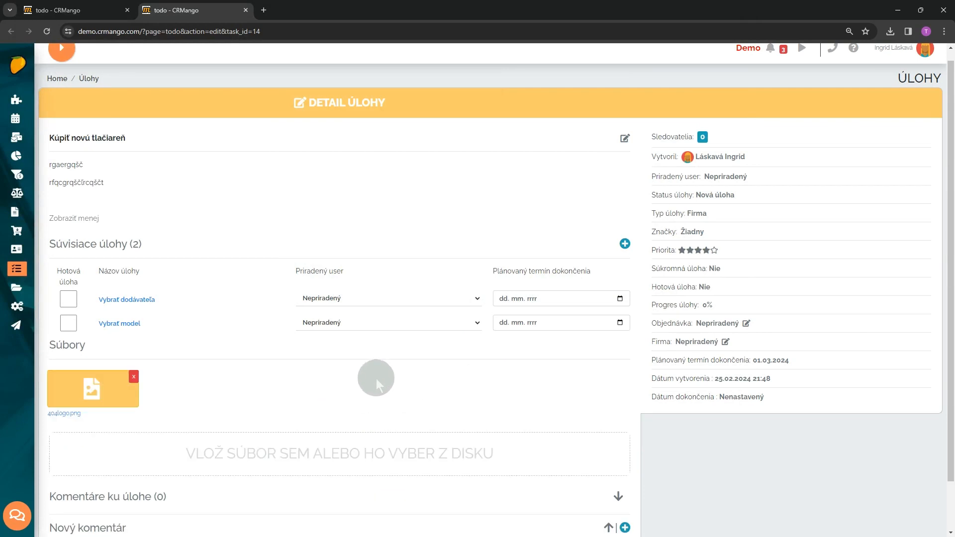
- Add a comment to the task that mentions a colleague with @ and contains the text "owe owfoweff"
{"action": "scroll", "coordinate": [220, 386], "scroll_direction": "down", "scroll_amount": 1}
{"action": "scroll", "coordinate": [220, 386], "scroll_direction": "down", "scroll_amount": 1}
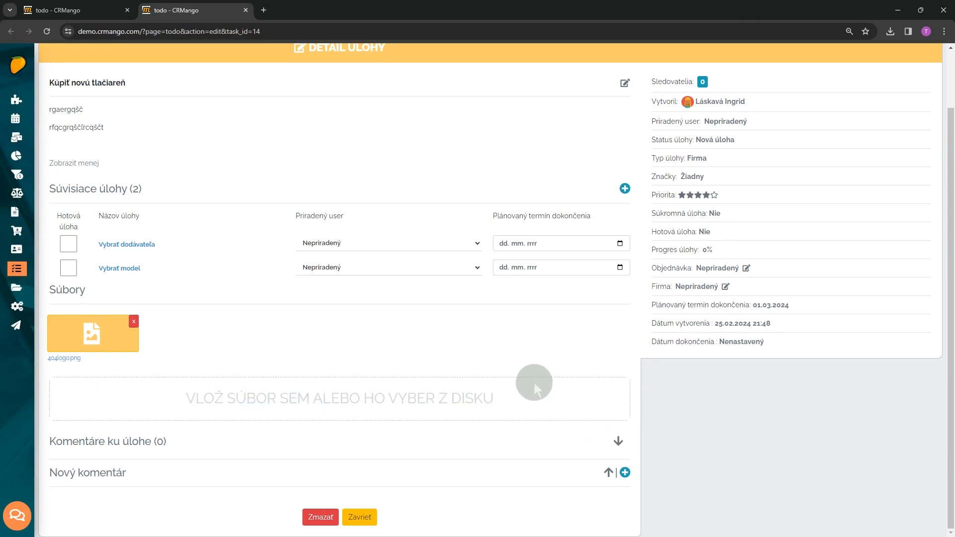
{"action": "left_click", "coordinate": [625, 473]}
{"action": "scroll", "coordinate": [278, 428], "scroll_direction": "down", "scroll_amount": 3}
{"action": "left_click", "coordinate": [263, 411]}
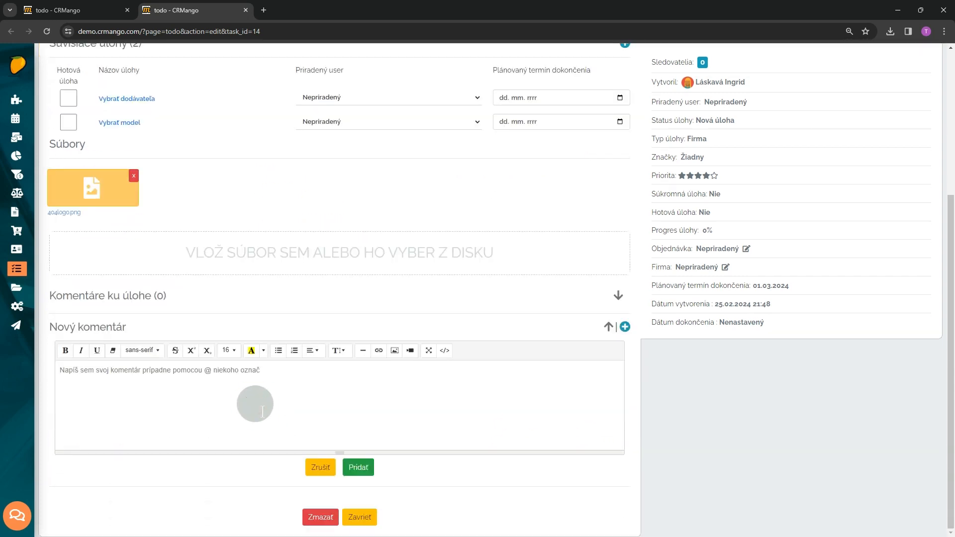
{"action": "type", "text": "@"}
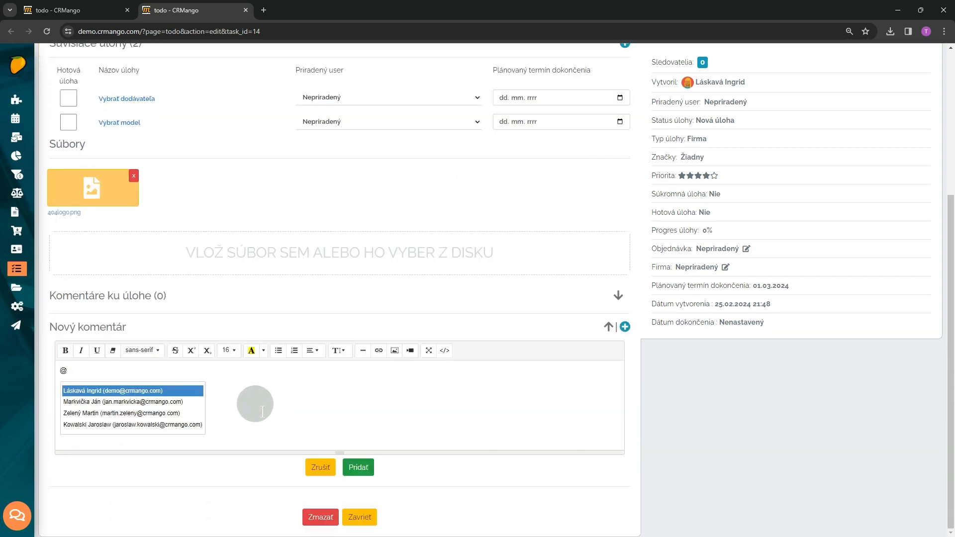
{"action": "left_click", "coordinate": [118, 402]}
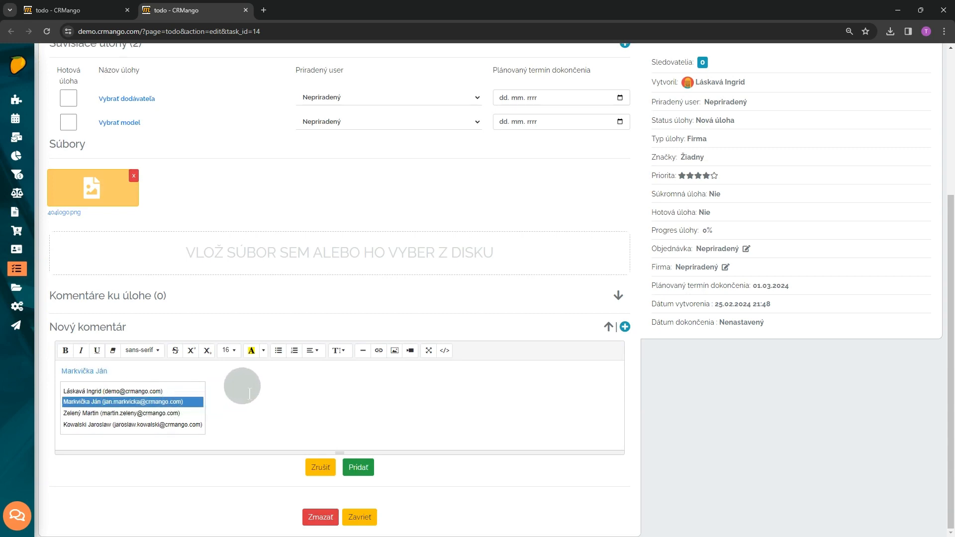
{"action": "type", "text": "owe owfoweff"}
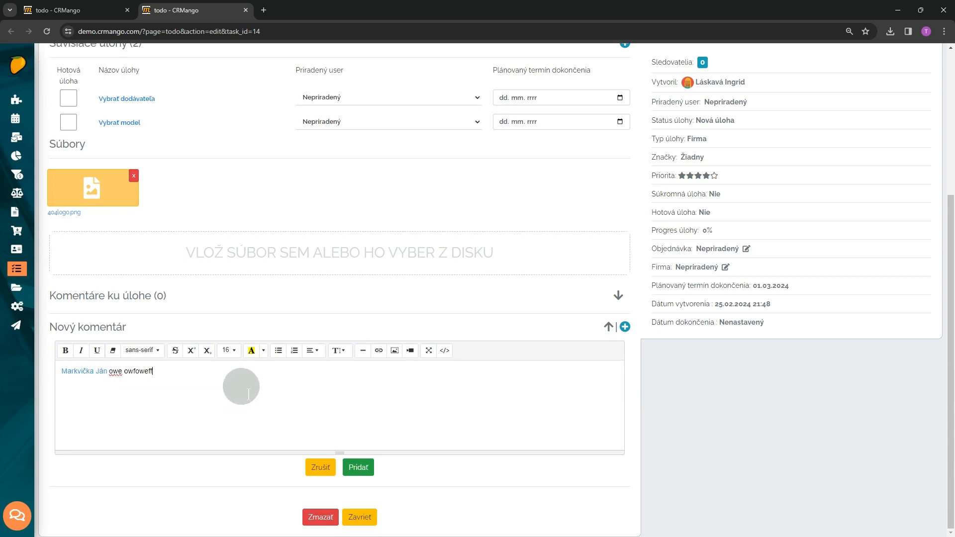
{"action": "left_click", "coordinate": [358, 468]}
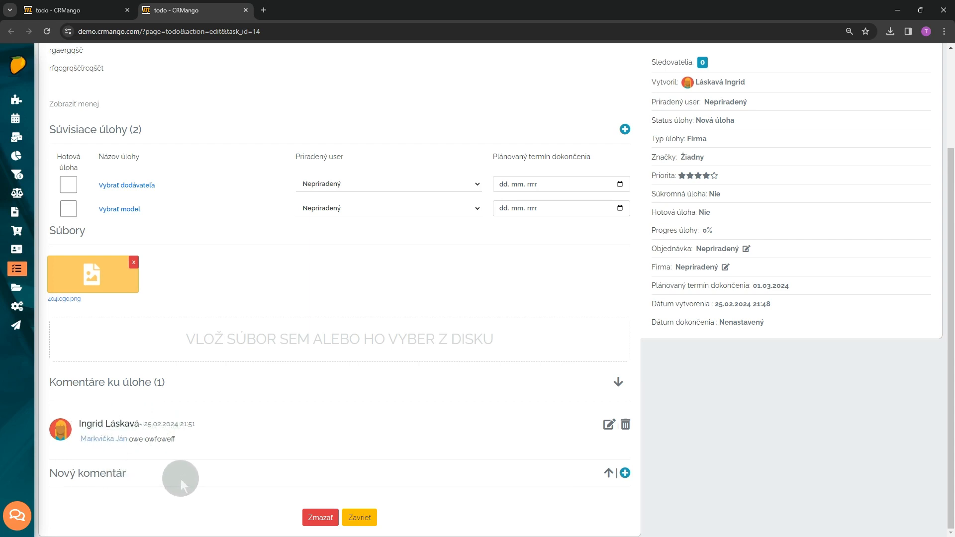
- Assign the tag Predaj to the task under Značky
{"action": "scroll", "coordinate": [178, 476], "scroll_direction": "up", "scroll_amount": 3}
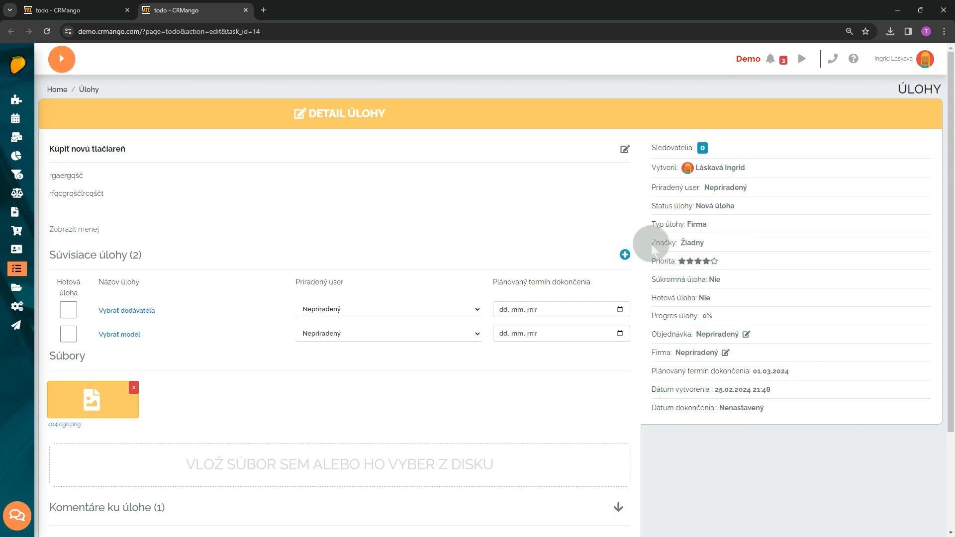
{"action": "left_click", "coordinate": [719, 244]}
{"action": "left_click", "coordinate": [724, 274]}
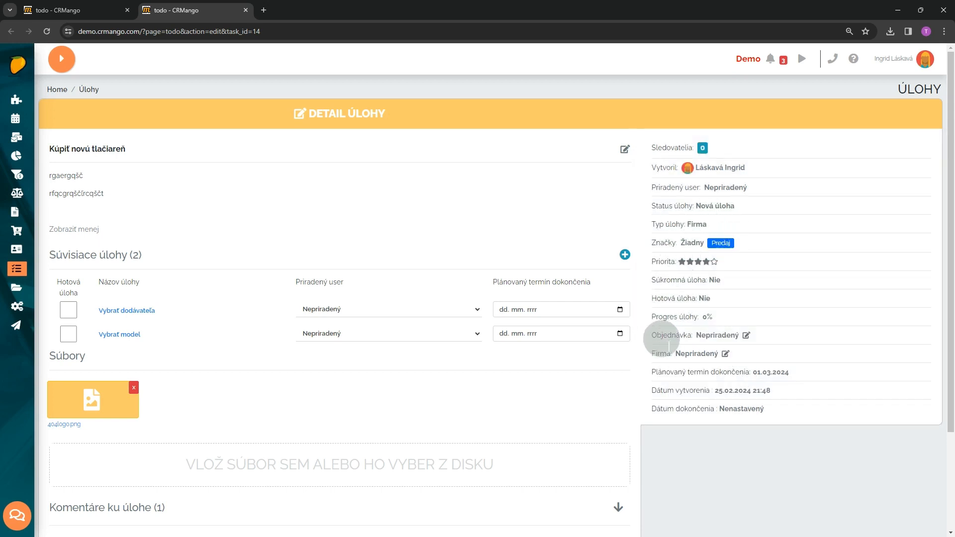
- Search the companies for "ab" and assign ABC kompresory, s. r. o. to the task as its Firma
{"action": "left_click", "coordinate": [726, 354]}
{"action": "left_click", "coordinate": [477, 161]}
{"action": "type", "text": "ab"}
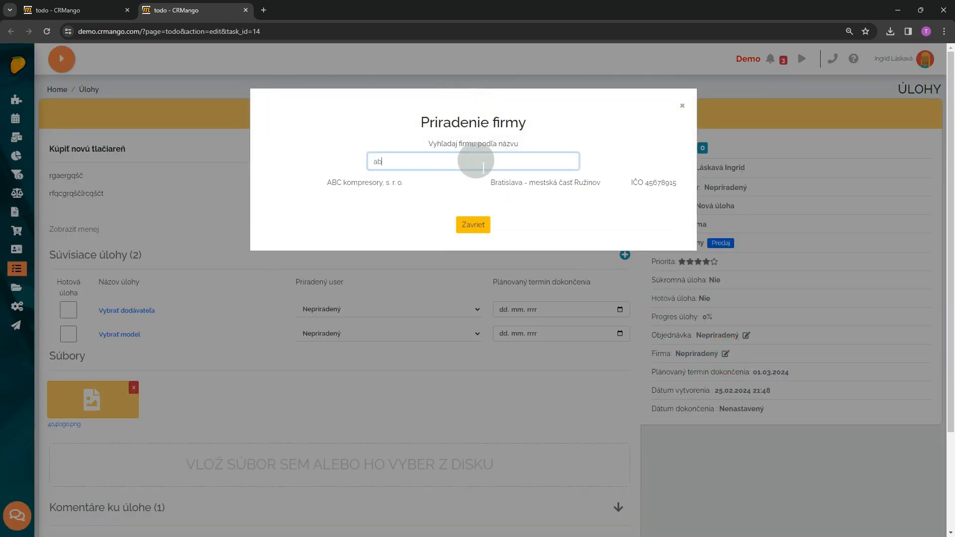
{"action": "left_click", "coordinate": [443, 182]}
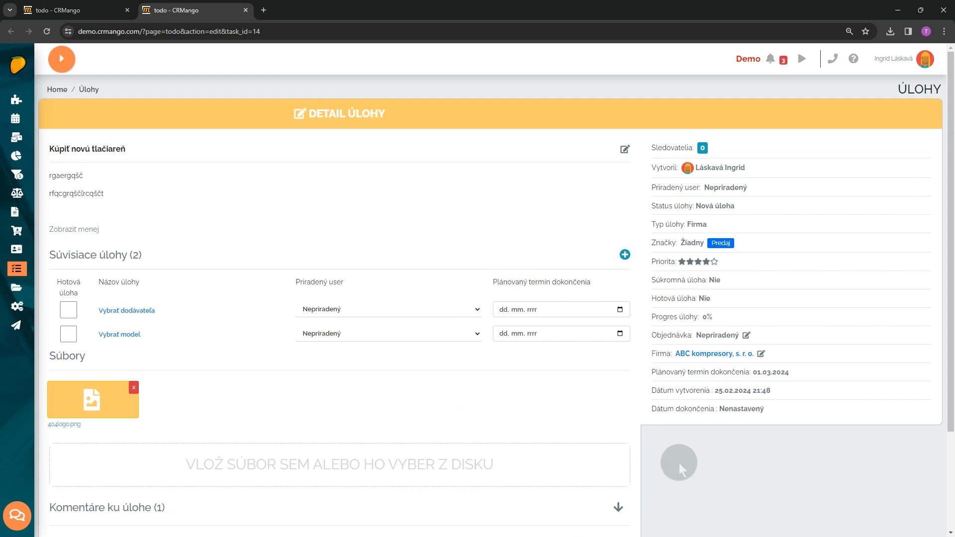
- Open the contact details of ABC kompresory, s. r. o. and examine the tasks linked to the company under Úlohy
{"action": "left_click", "coordinate": [706, 357]}
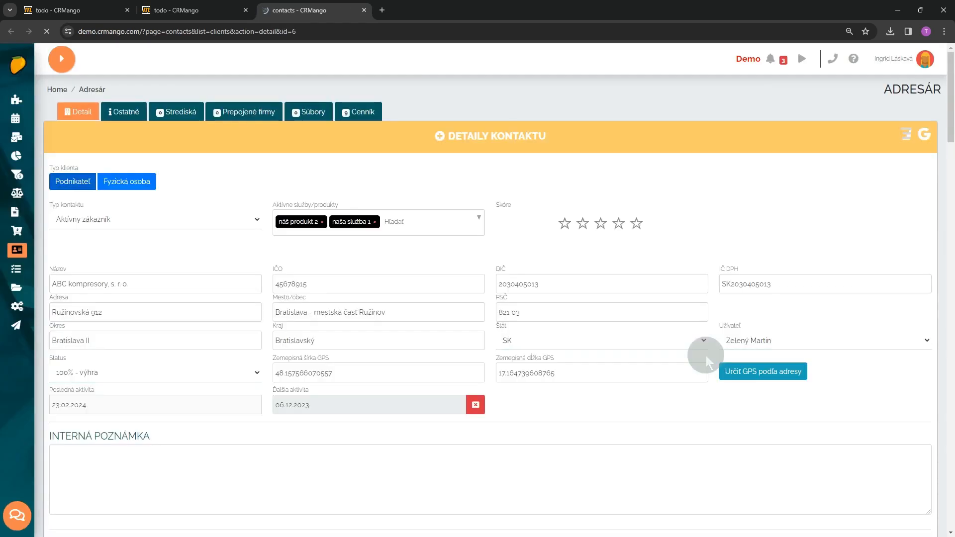
{"action": "scroll", "coordinate": [388, 272], "scroll_direction": "down", "scroll_amount": 20}
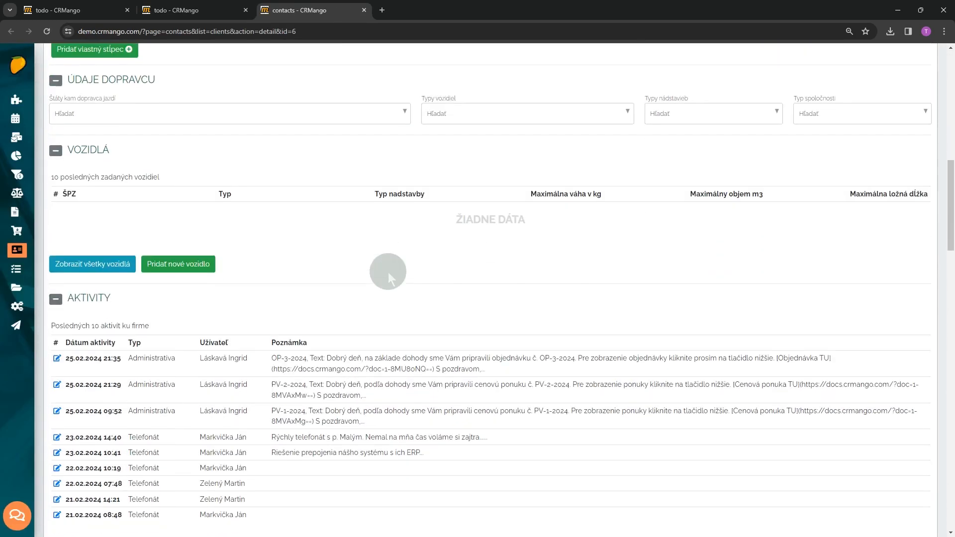
{"action": "scroll", "coordinate": [388, 272], "scroll_direction": "down", "scroll_amount": 4}
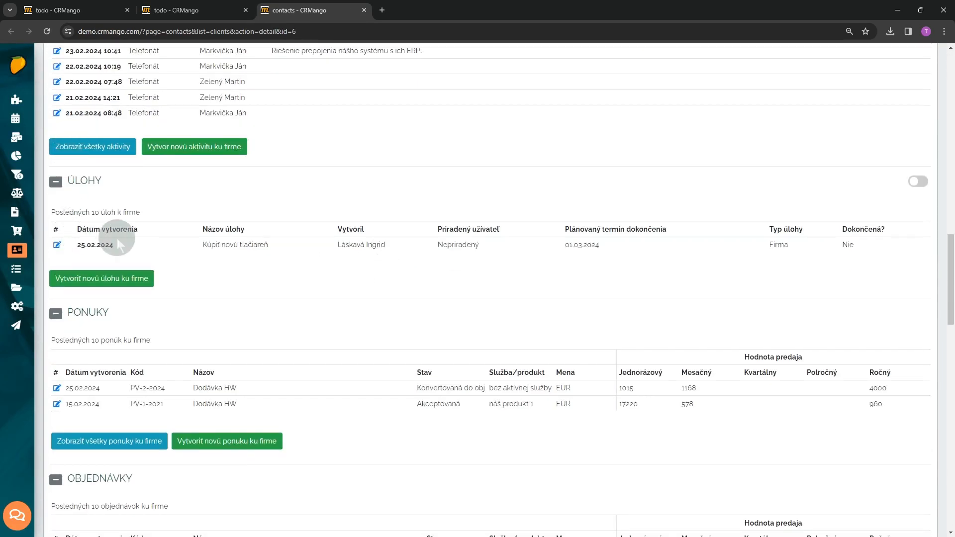
- Highlight the linked task's name on the company page, then close that page and the task detail to return to the task list
{"action": "left_click_drag", "start_coordinate": [196, 245], "coordinate": [271, 245]}
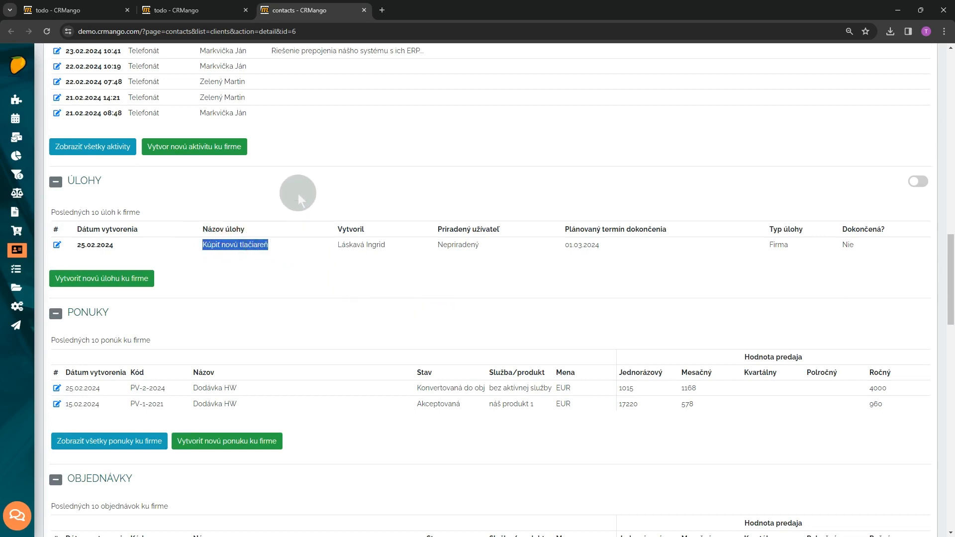
{"action": "left_click", "coordinate": [364, 10]}
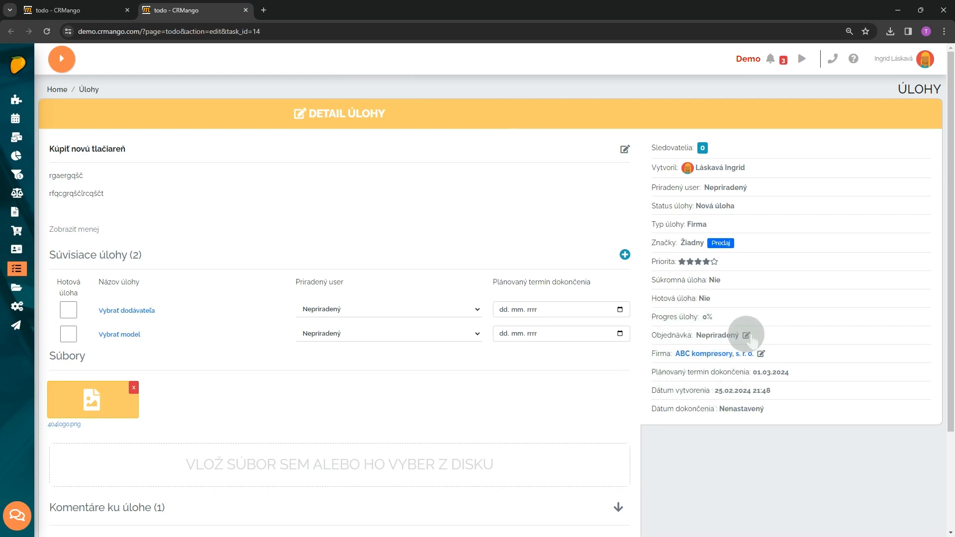
{"action": "scroll", "coordinate": [374, 377], "scroll_direction": "down", "scroll_amount": 3}
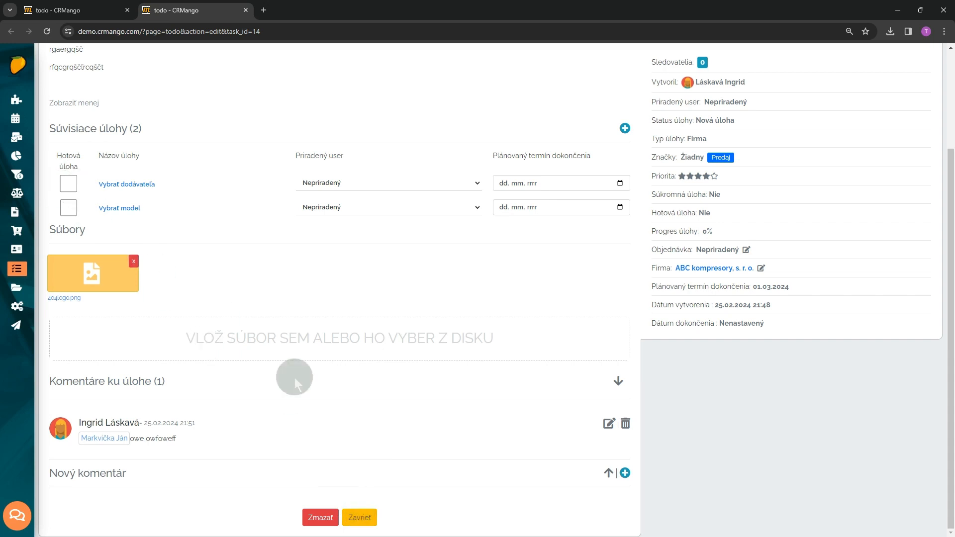
{"action": "left_click", "coordinate": [359, 517]}
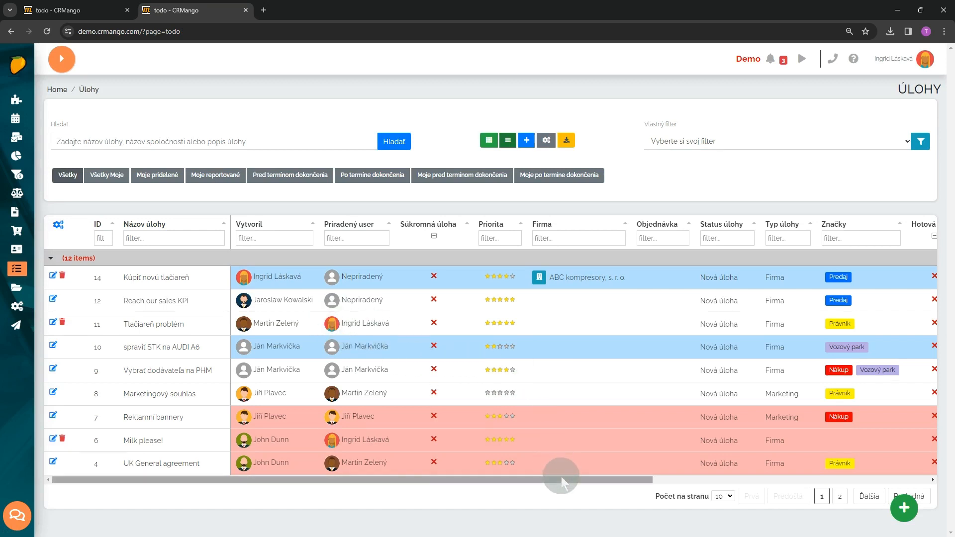
- Set the Status úlohy of the task Kúpiť novú tlačiareň to Dokončená úloha in the task list
{"action": "left_click_drag", "start_coordinate": [549, 480], "coordinate": [689, 479]}
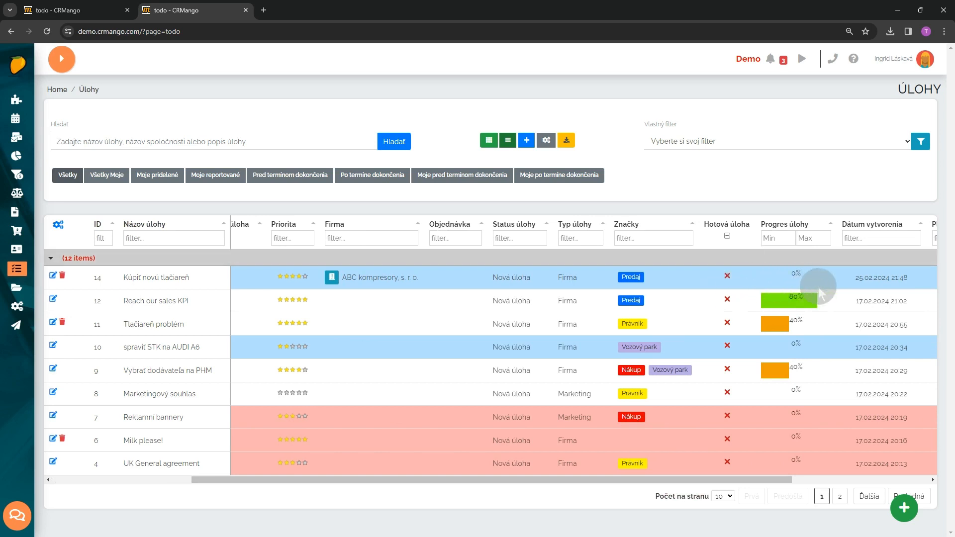
{"action": "left_click", "coordinate": [512, 277]}
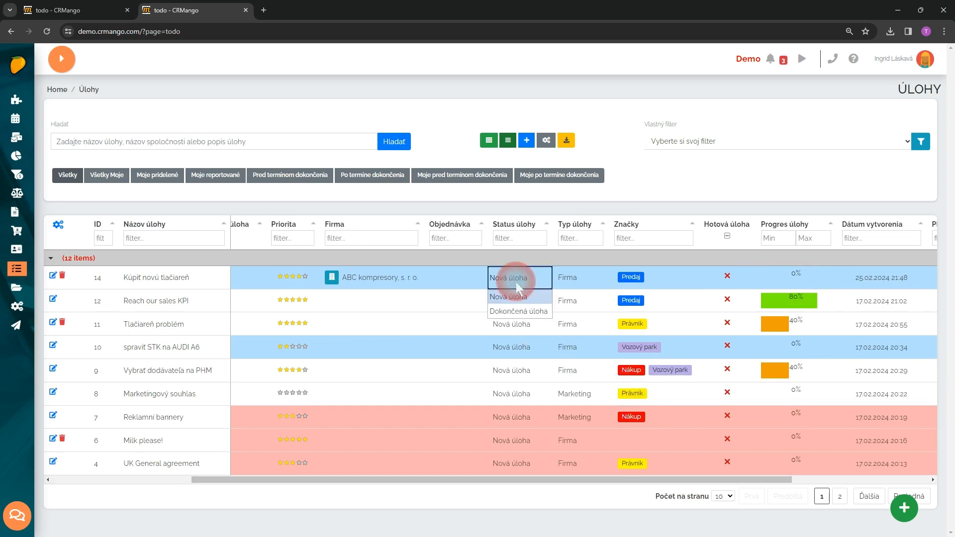
{"action": "left_click", "coordinate": [524, 203]}
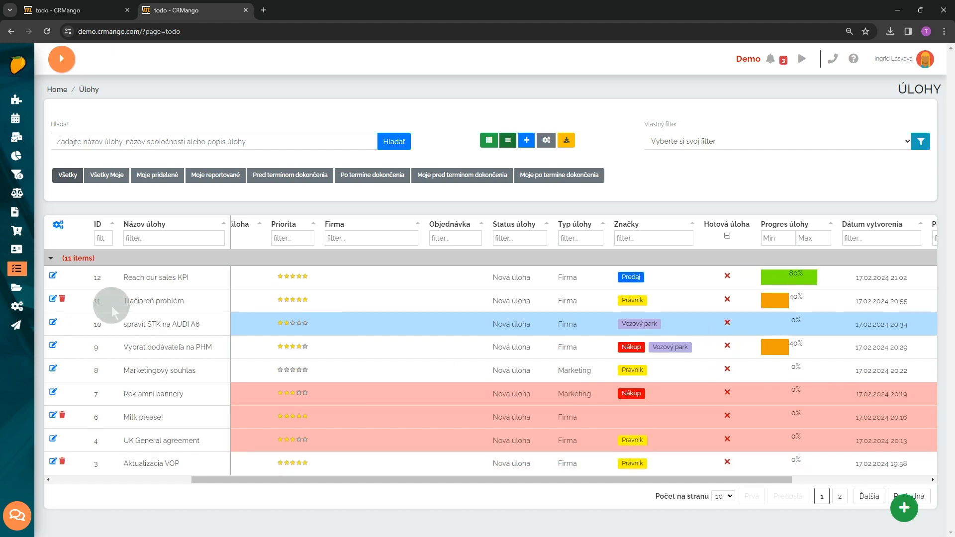
- Set the task section's option for hiding finished tasks in the list (Schovať v zozname hotové úlohy) to Nie and save the settings
{"action": "left_click", "coordinate": [546, 141]}
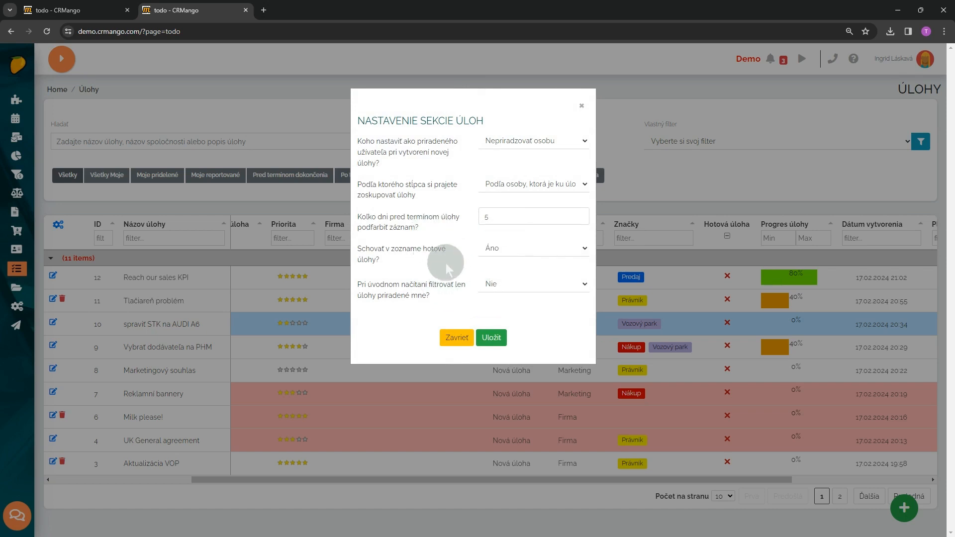
{"action": "left_click", "coordinate": [455, 338]}
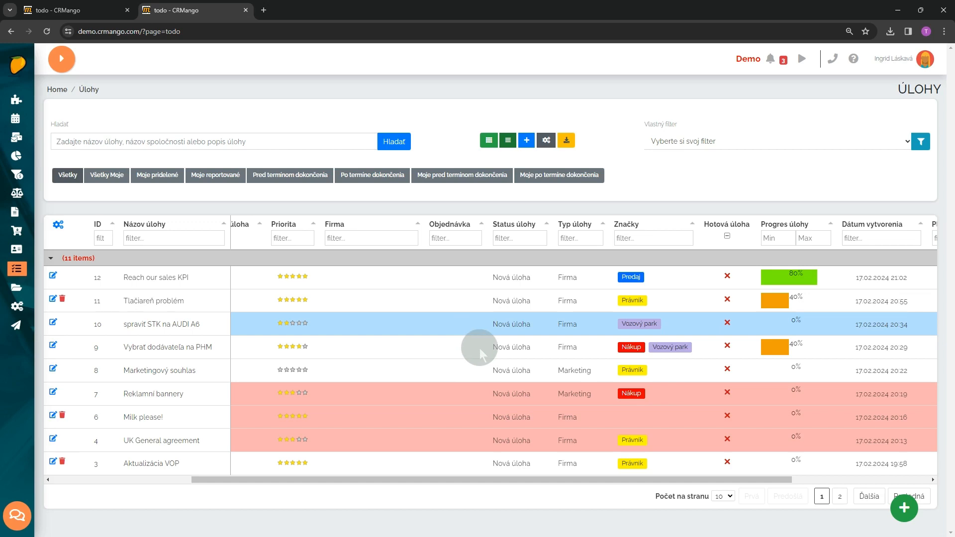
{"action": "left_click", "coordinate": [546, 141]}
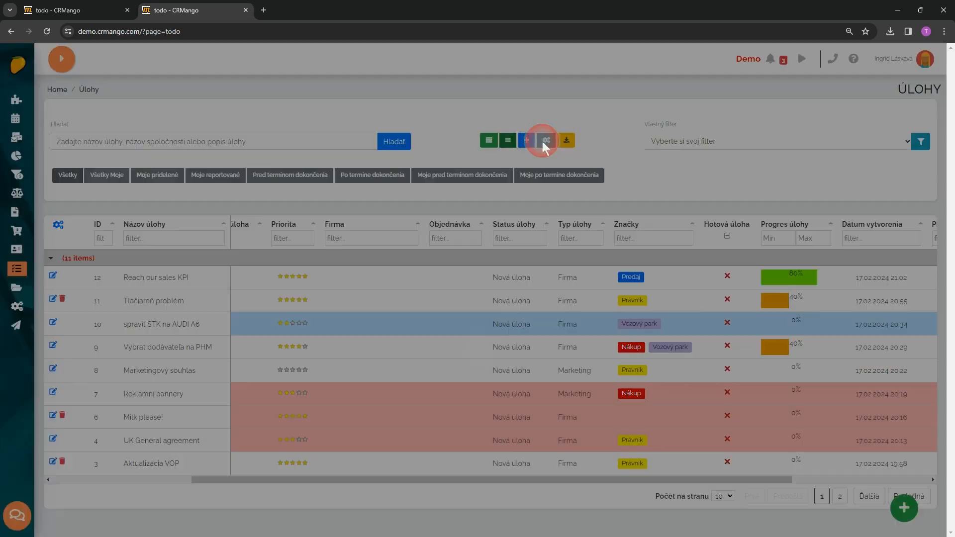
{"action": "left_click", "coordinate": [509, 248]}
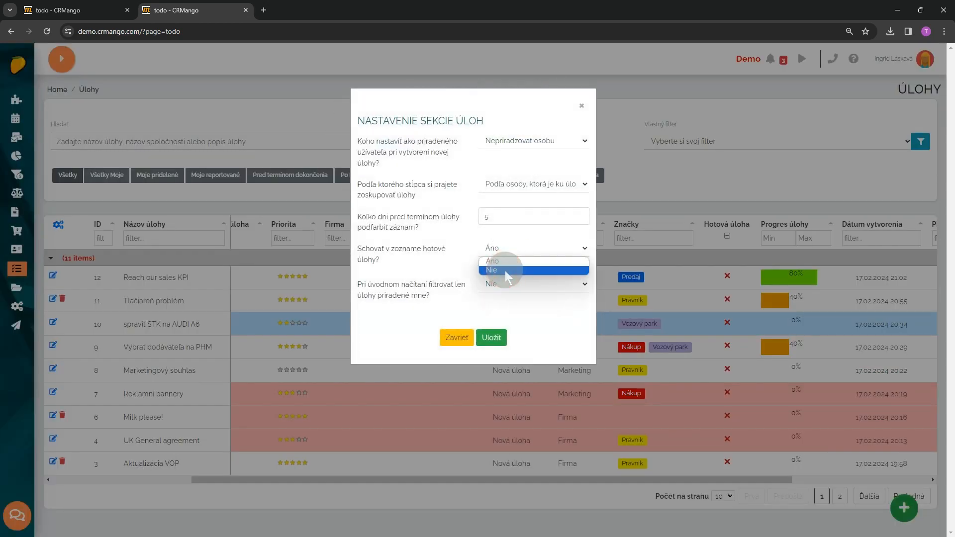
{"action": "left_click", "coordinate": [505, 271]}
{"action": "left_click", "coordinate": [491, 337]}
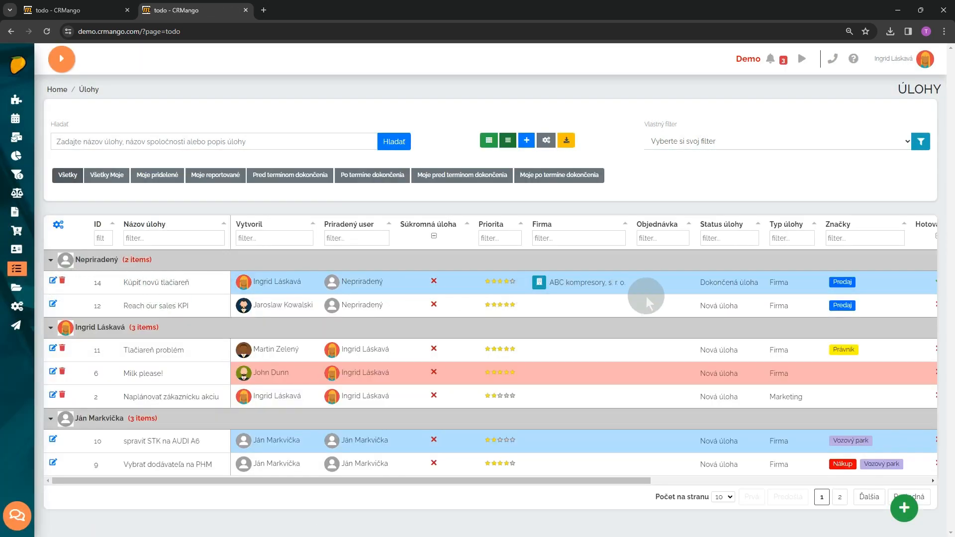
- Open the detail of the completed task Kúpiť novú tlačiareň, examine its status, progress, completion date and comments, and close it
{"action": "left_click_drag", "start_coordinate": [630, 482], "coordinate": [788, 481]}
{"action": "left_click", "coordinate": [53, 281]}
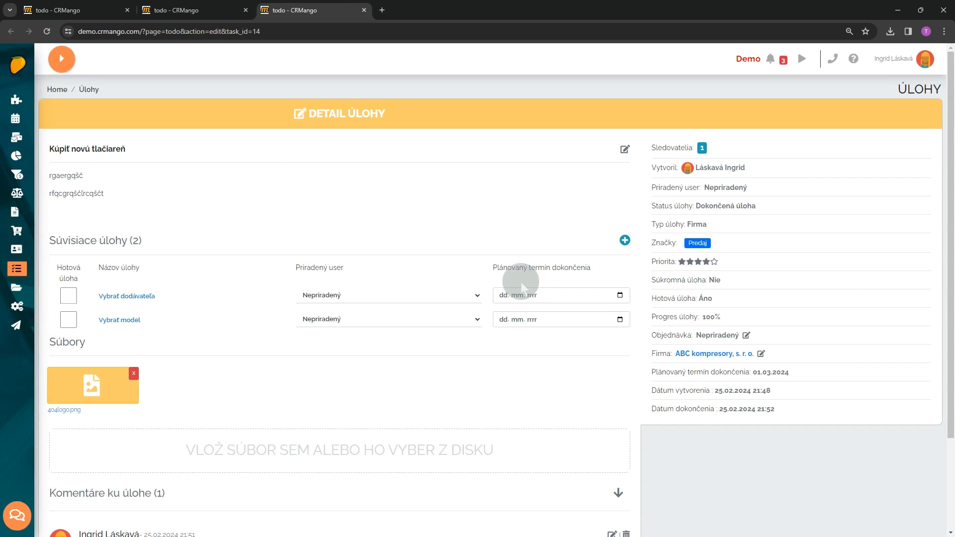
{"action": "scroll", "coordinate": [149, 216], "scroll_direction": "down", "scroll_amount": 1}
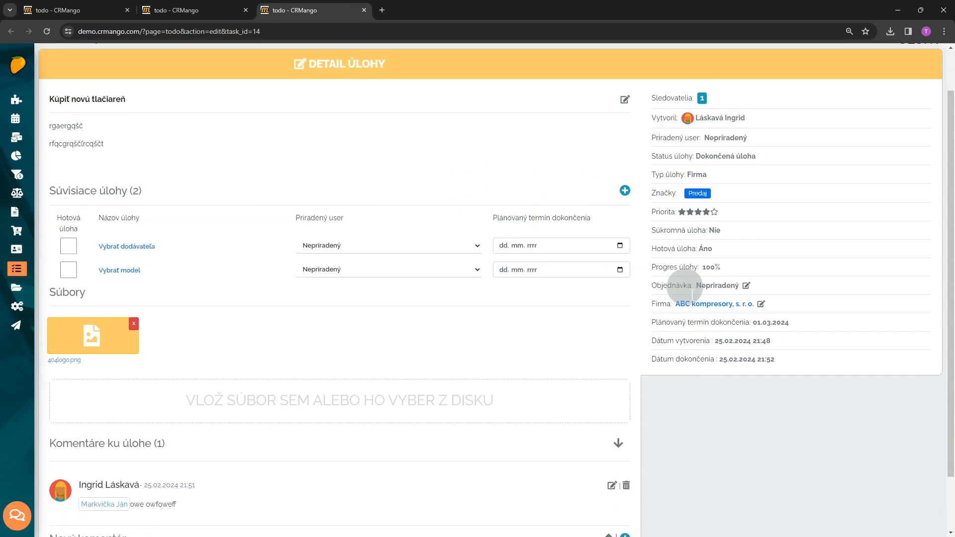
{"action": "scroll", "coordinate": [456, 401], "scroll_direction": "down", "scroll_amount": 2}
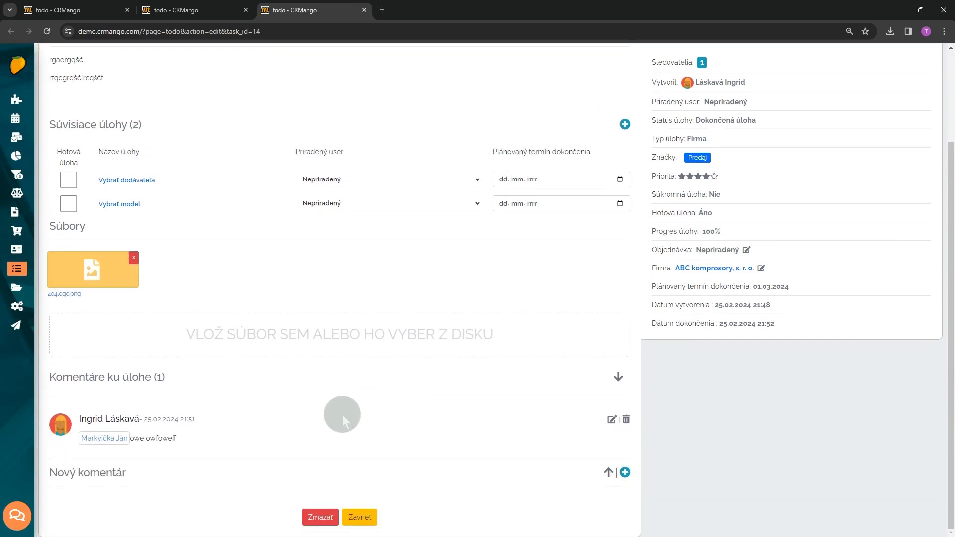
{"action": "scroll", "coordinate": [448, 407], "scroll_direction": "up", "scroll_amount": 2}
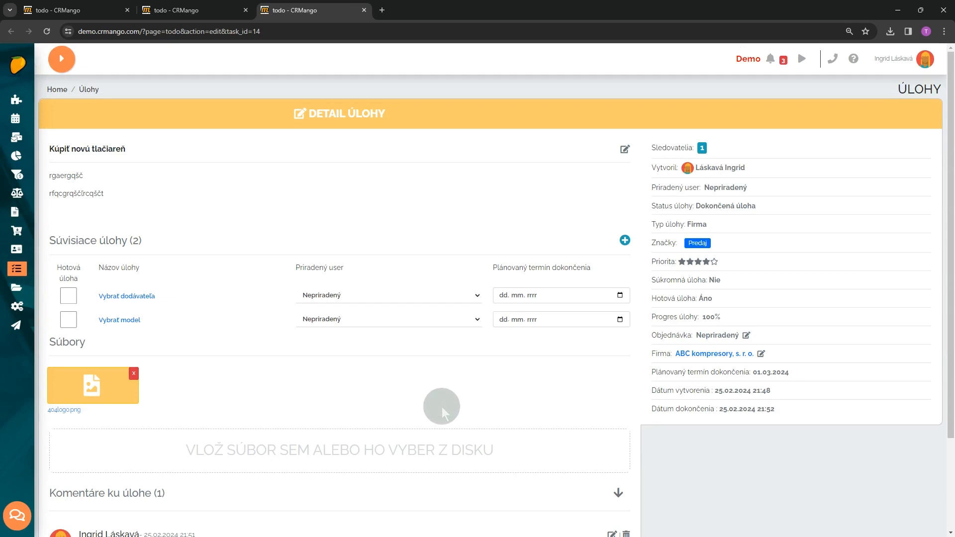
{"action": "scroll", "coordinate": [442, 407], "scroll_direction": "down", "scroll_amount": 2}
{"action": "left_click", "coordinate": [367, 518]}
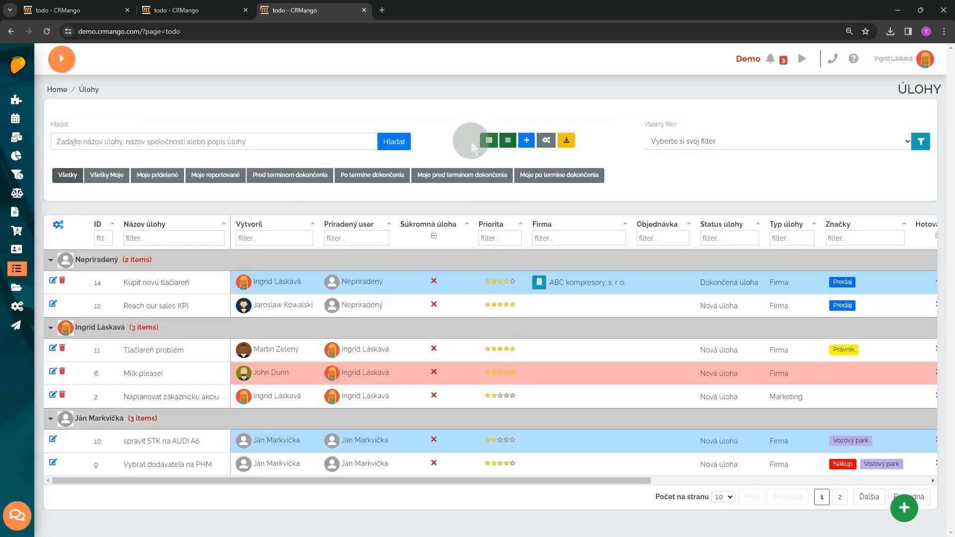
- Switch the tasks to card view and save the cards' displayed data as Firma, Typ úlohy, Značky and Plánovaný termín dokončenia
{"action": "left_click", "coordinate": [490, 142]}
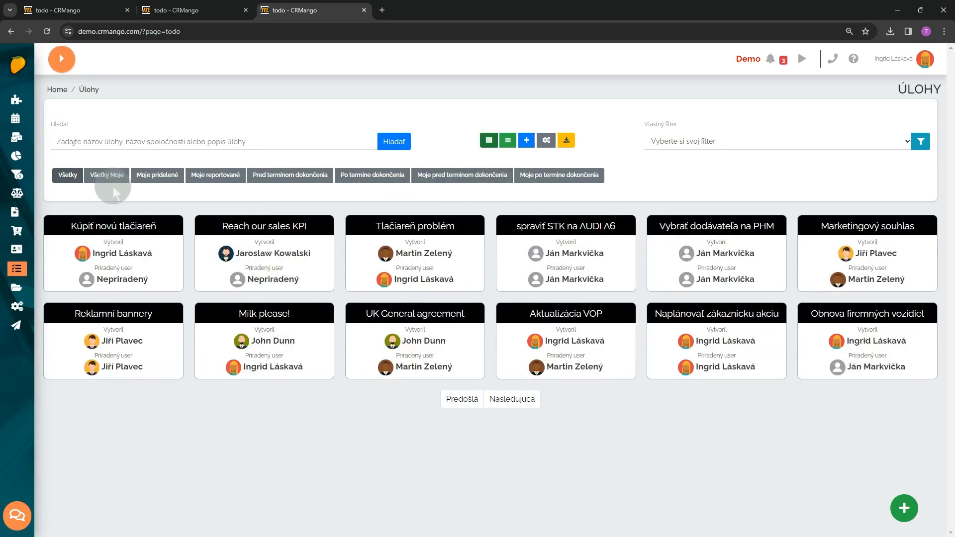
{"action": "left_click", "coordinate": [551, 141]}
{"action": "scroll", "coordinate": [548, 231], "scroll_direction": "down", "scroll_amount": 5}
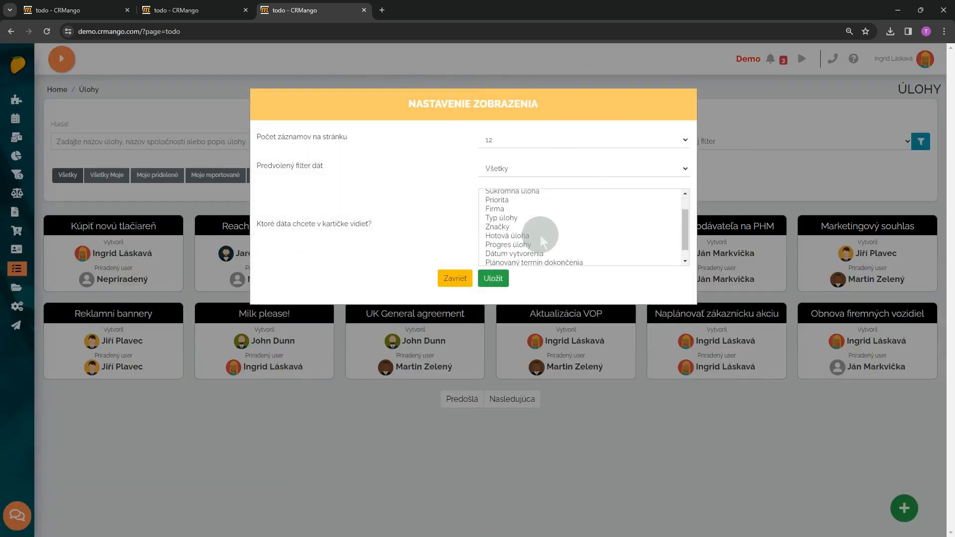
{"action": "scroll", "coordinate": [496, 229], "scroll_direction": "up", "scroll_amount": 2}
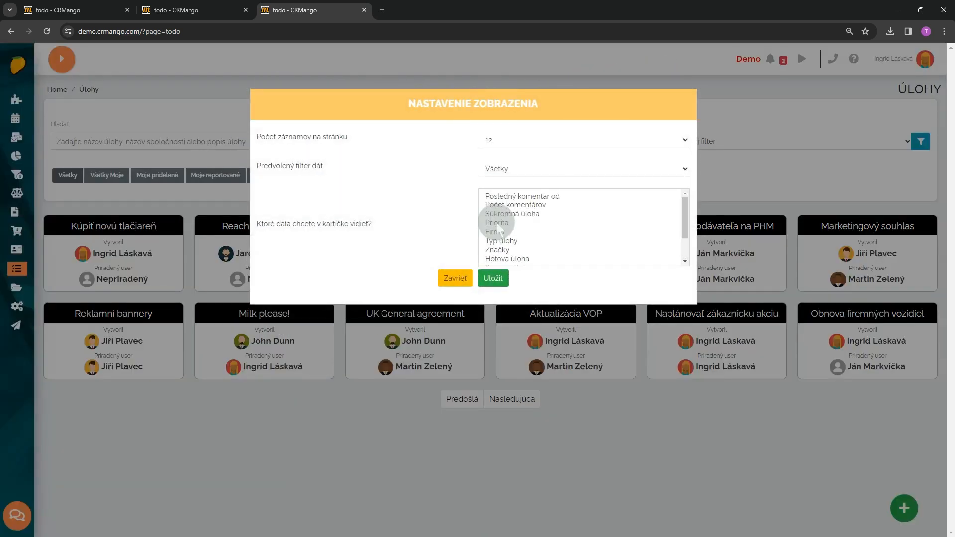
{"action": "left_click_drag", "start_coordinate": [504, 230], "coordinate": [516, 255]}
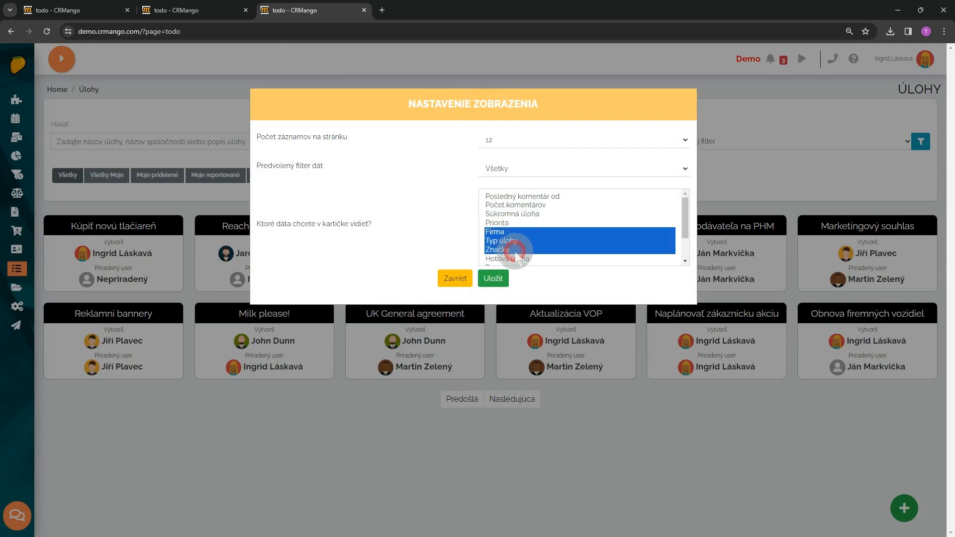
{"action": "scroll", "coordinate": [516, 255], "scroll_direction": "down", "scroll_amount": 2}
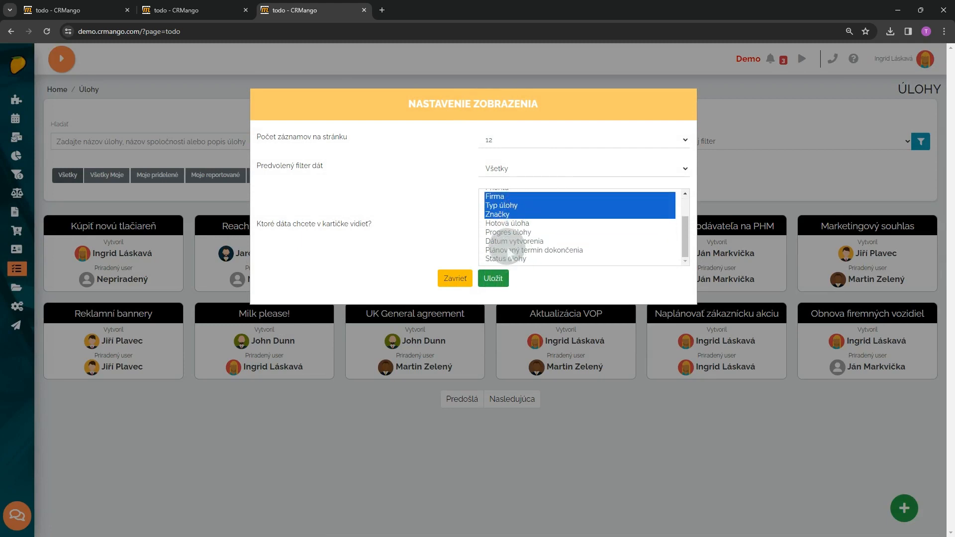
{"action": "left_click", "coordinate": [512, 251], "text": "ctrl"}
{"action": "left_click", "coordinate": [505, 277]}
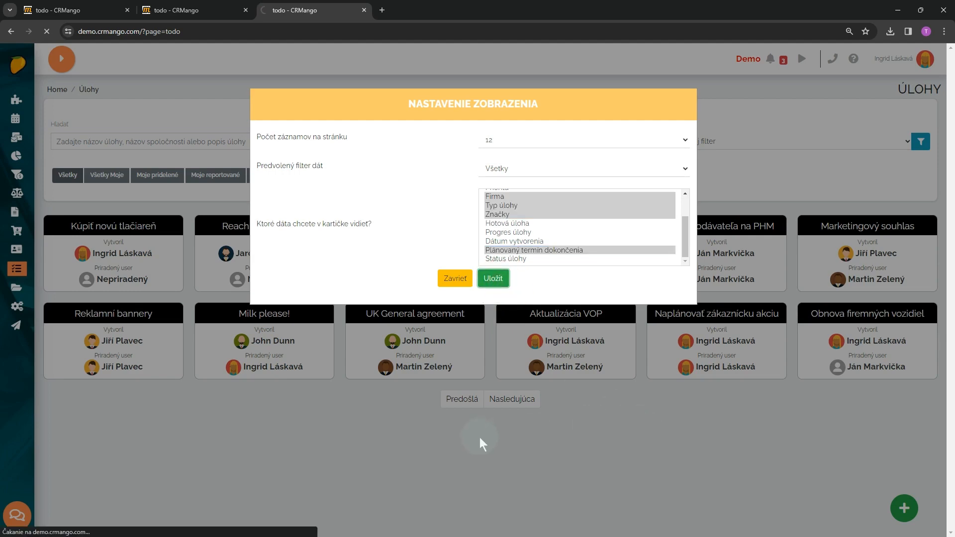